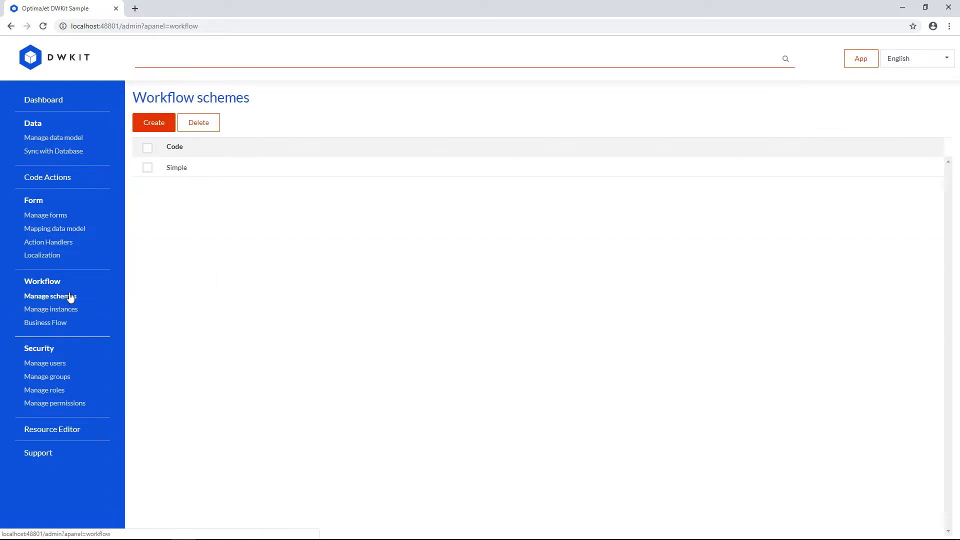
Open the Simple workflow scheme and examine its Start, State1, State2 and Final activities
click(198, 171)
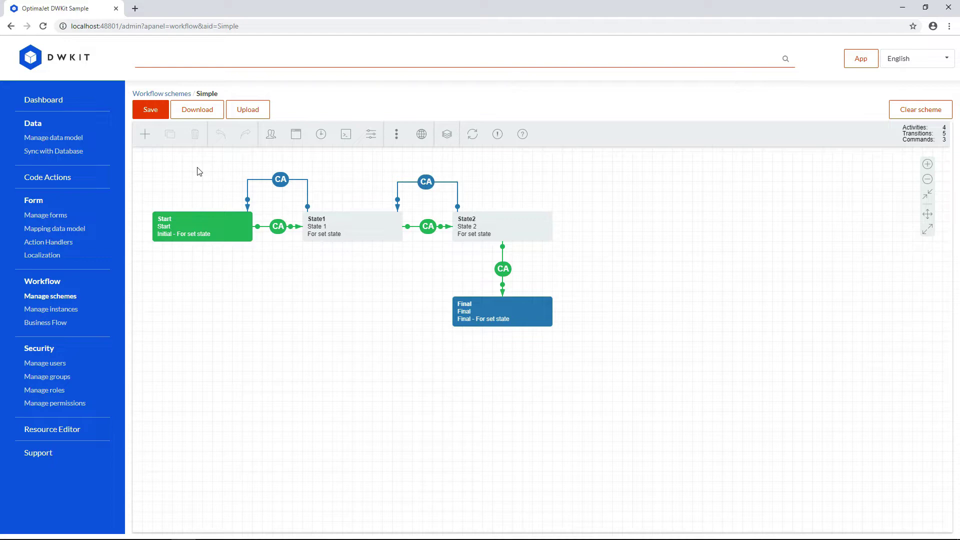
click(225, 227)
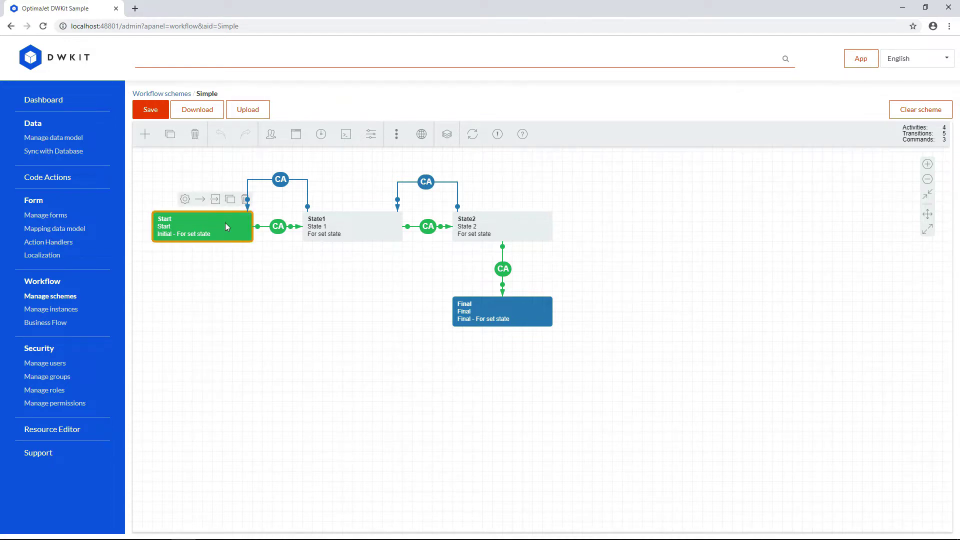
click(352, 223)
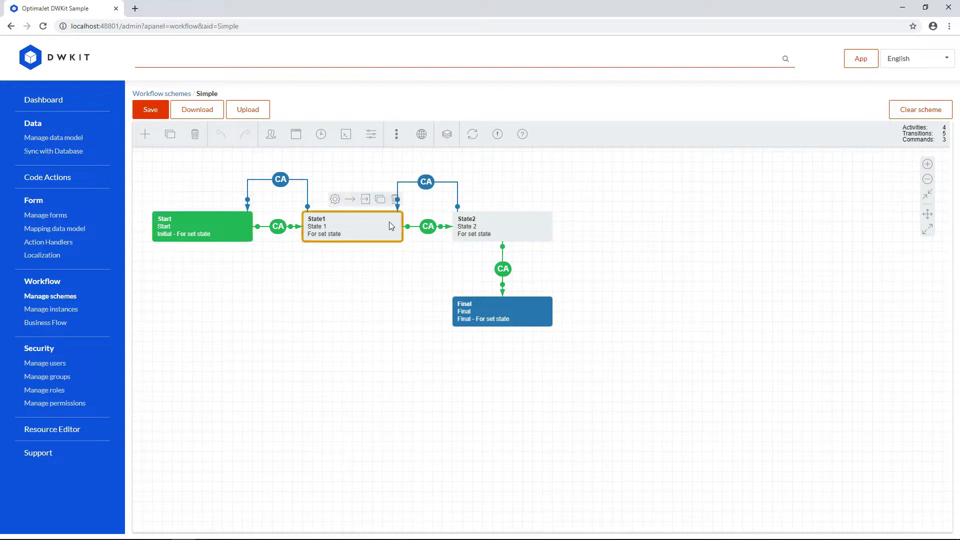
click(517, 224)
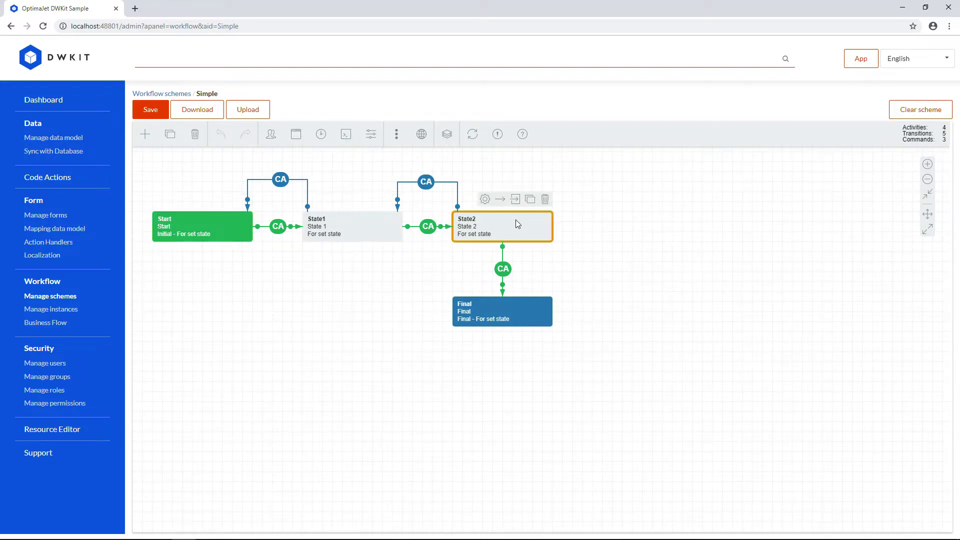
click(519, 311)
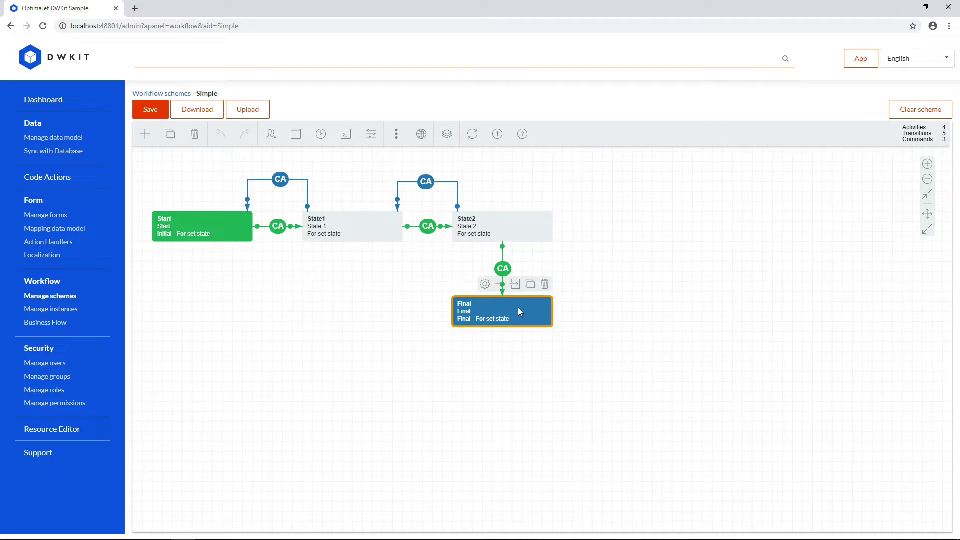
click(321, 286)
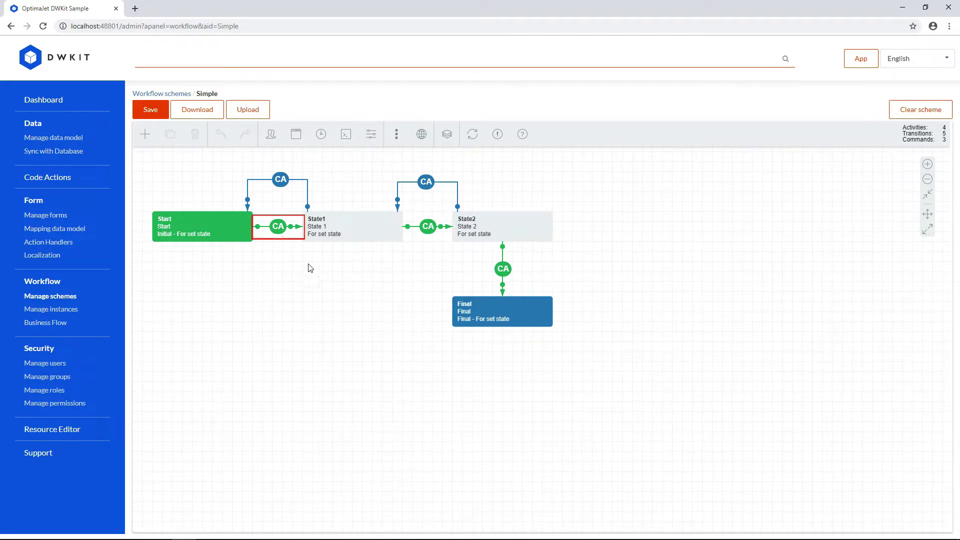
Inspect the direct transition from Start to State1 and the commands available for its trigger
click(279, 229)
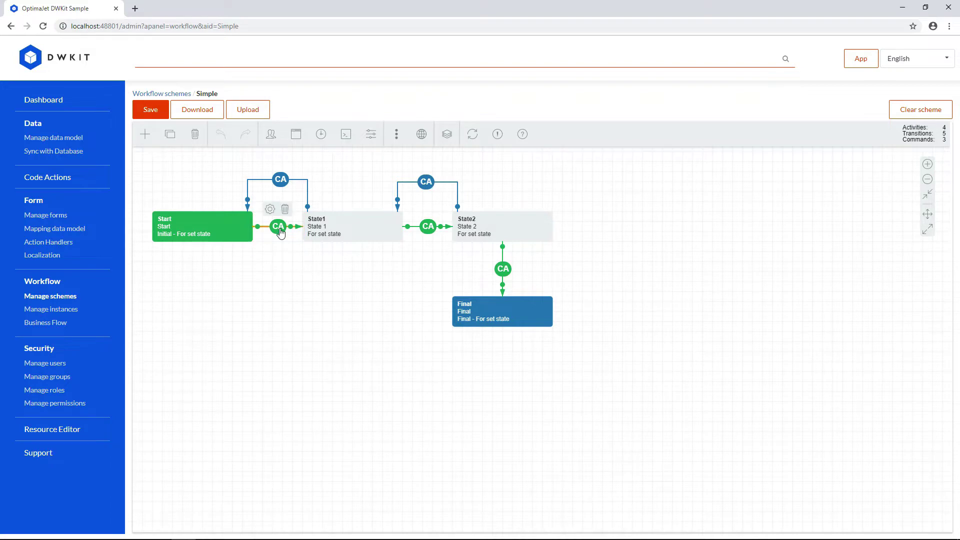
double_click(280, 230)
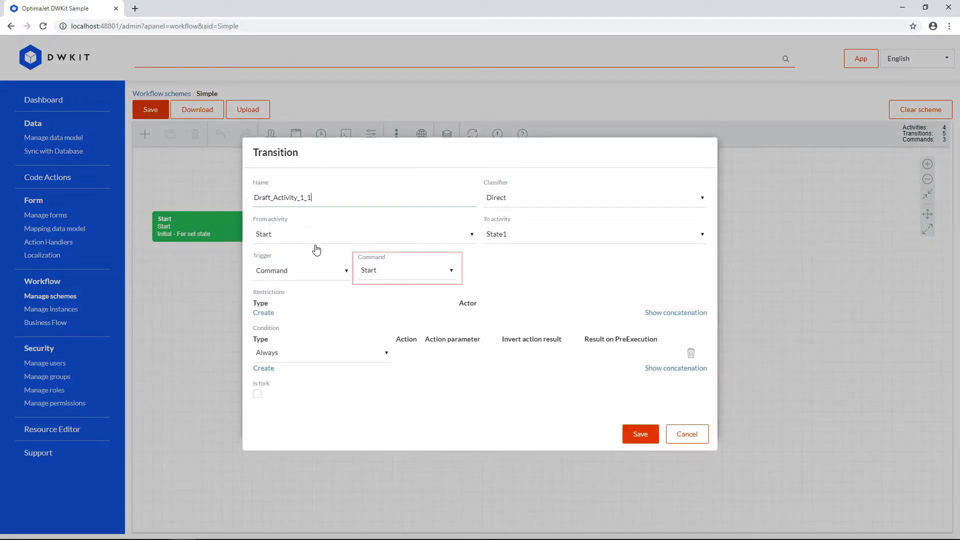
click(423, 270)
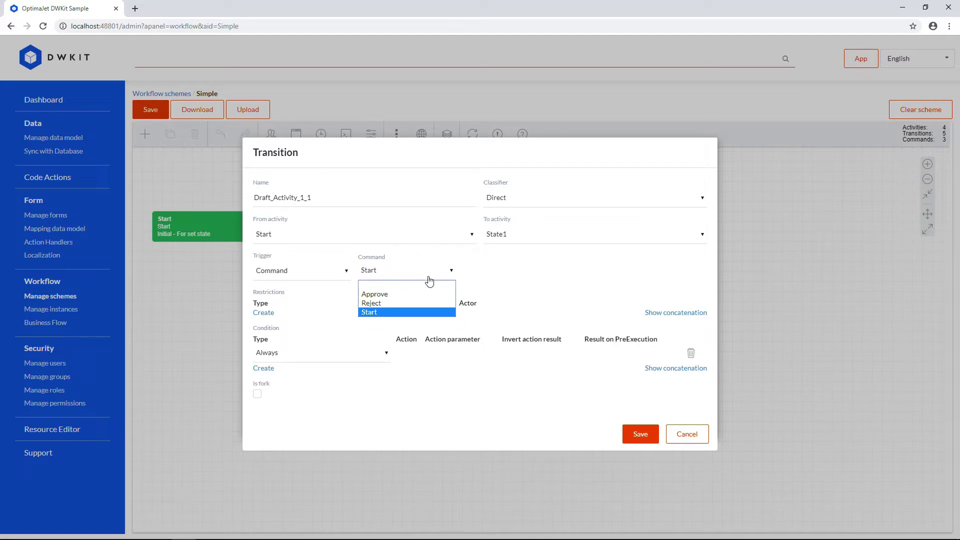
click(638, 434)
click(639, 434)
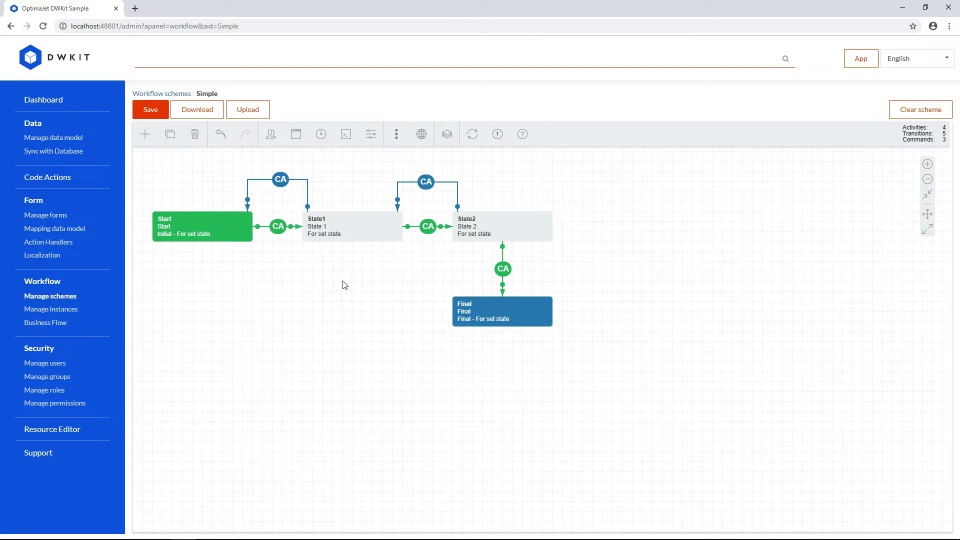
Review the direct and reverse transitions between State1 and State2, and the scheme's list of commands
click(350, 232)
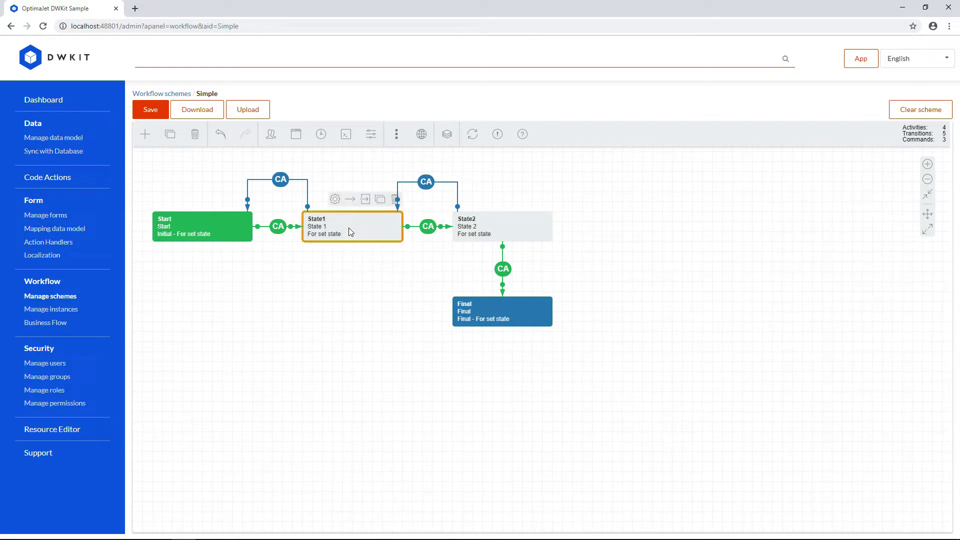
double_click(428, 227)
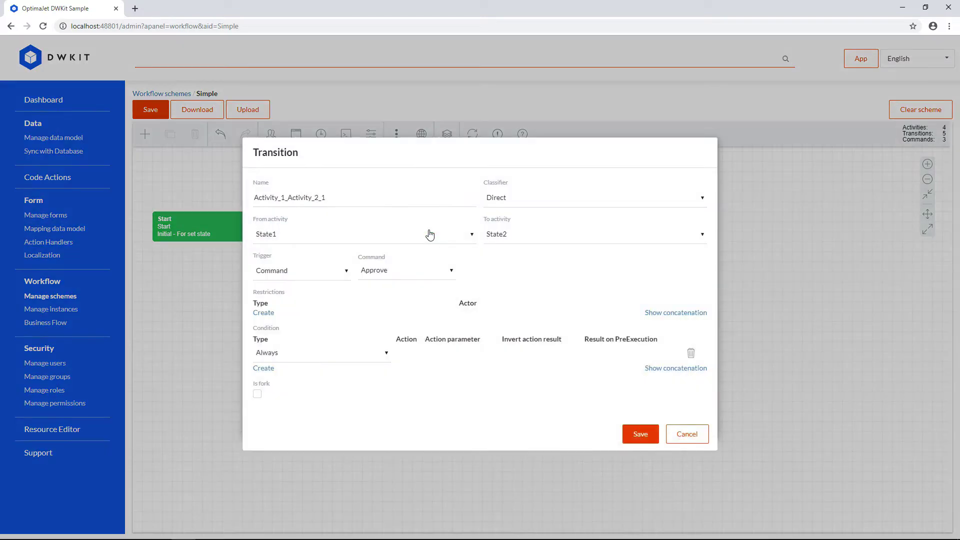
click(649, 435)
double_click(425, 182)
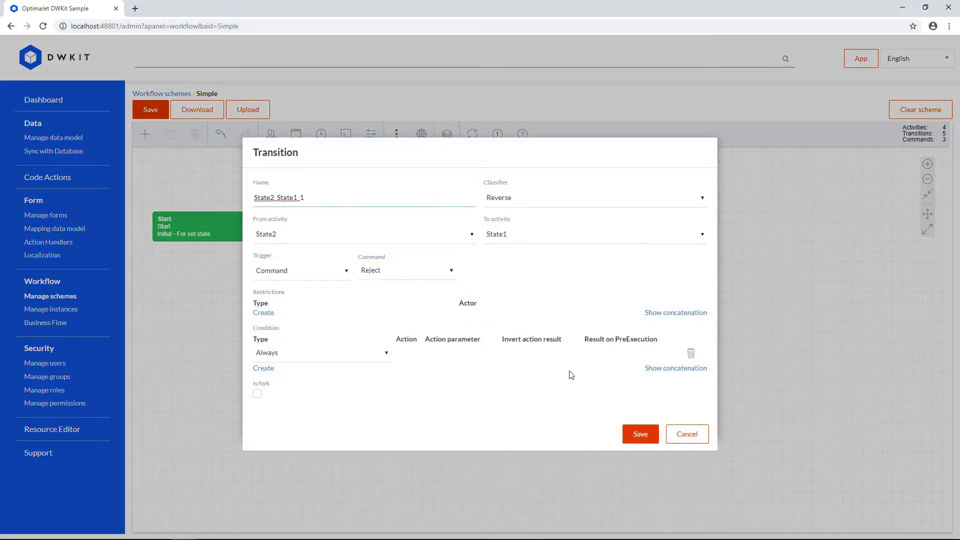
click(634, 434)
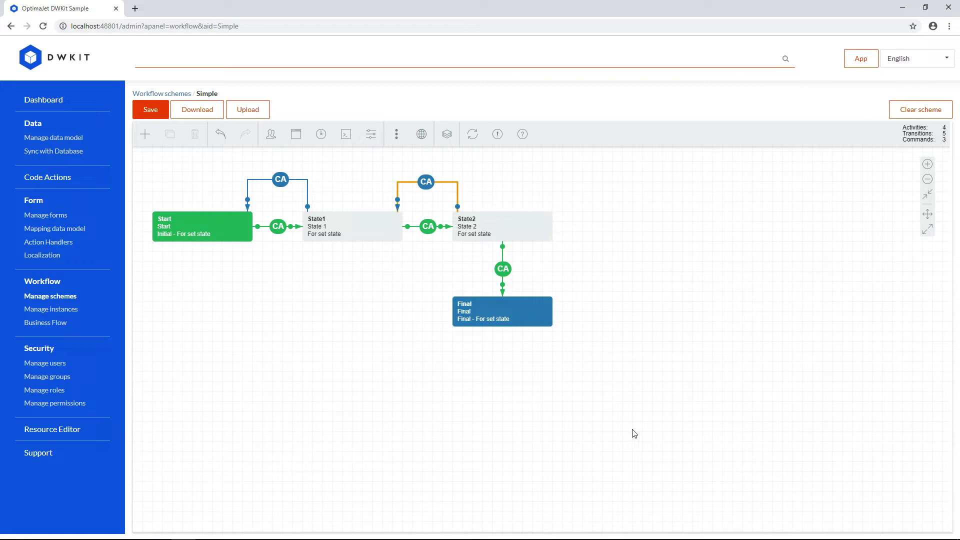
click(295, 136)
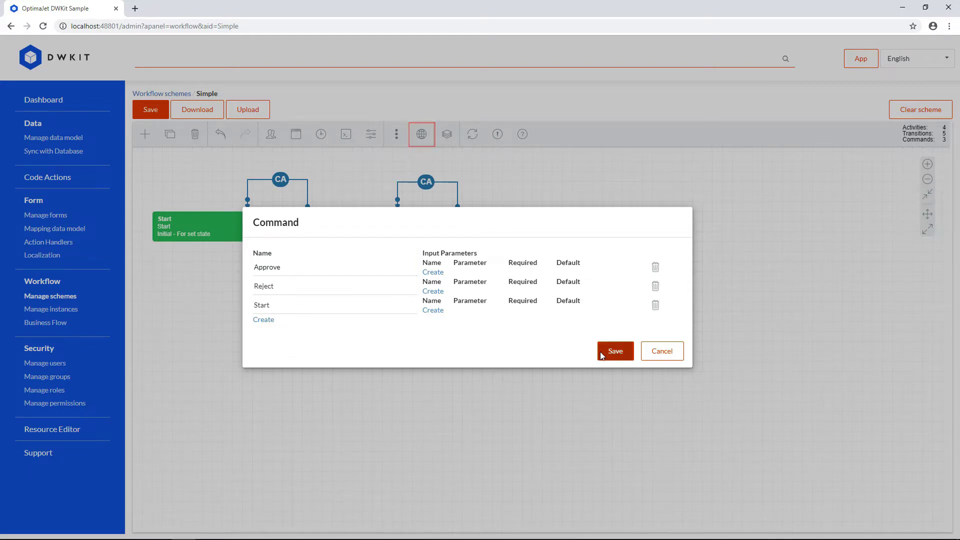
click(601, 352)
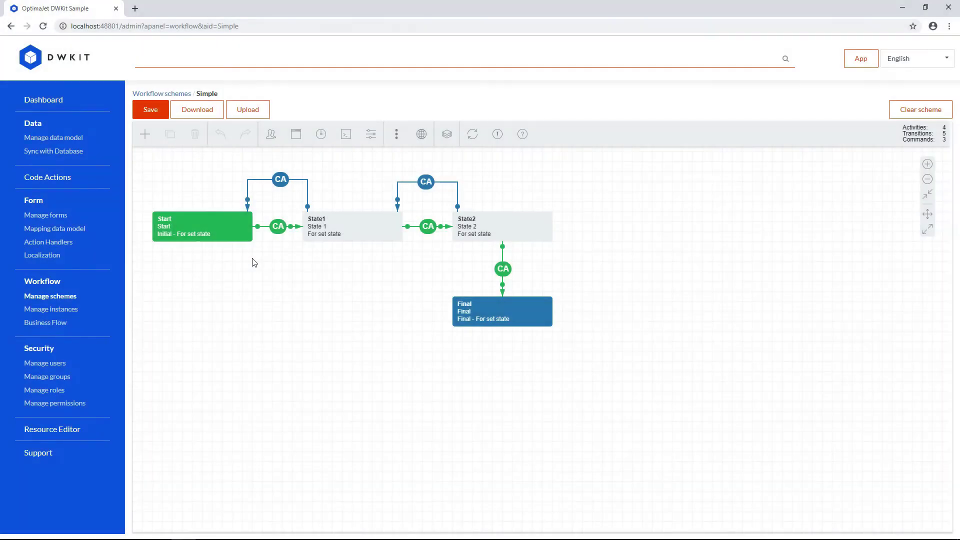
Open the Document form in the form builder and associate it with the Simple workflow scheme
click(44, 215)
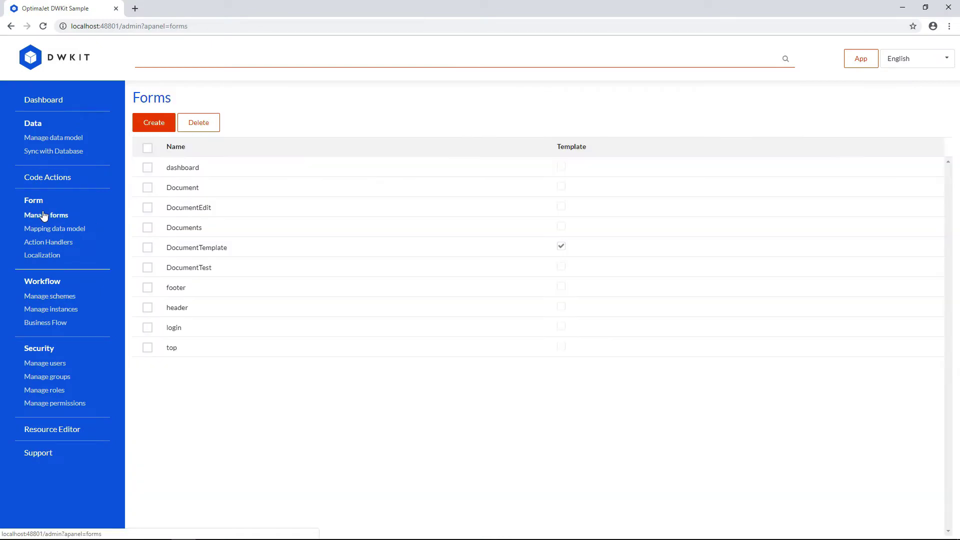
click(215, 190)
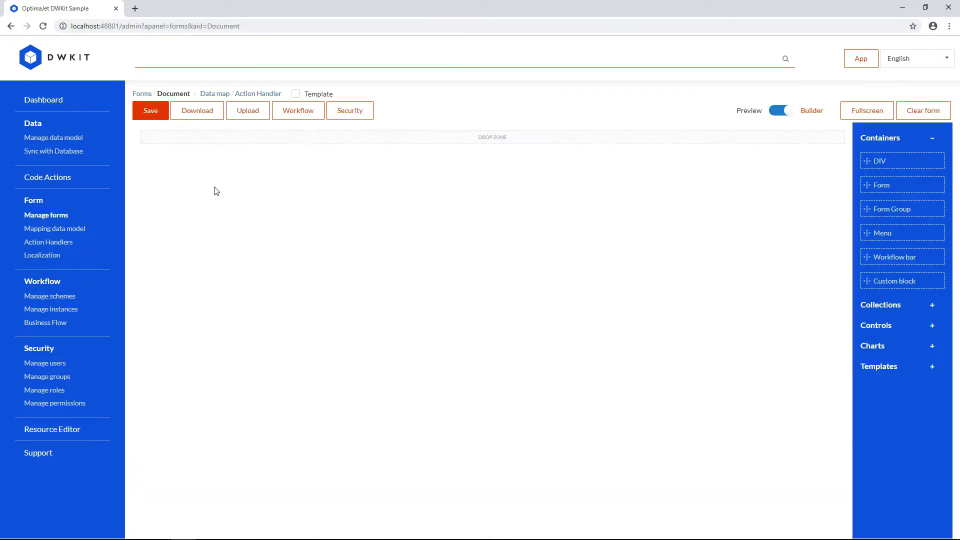
click(297, 111)
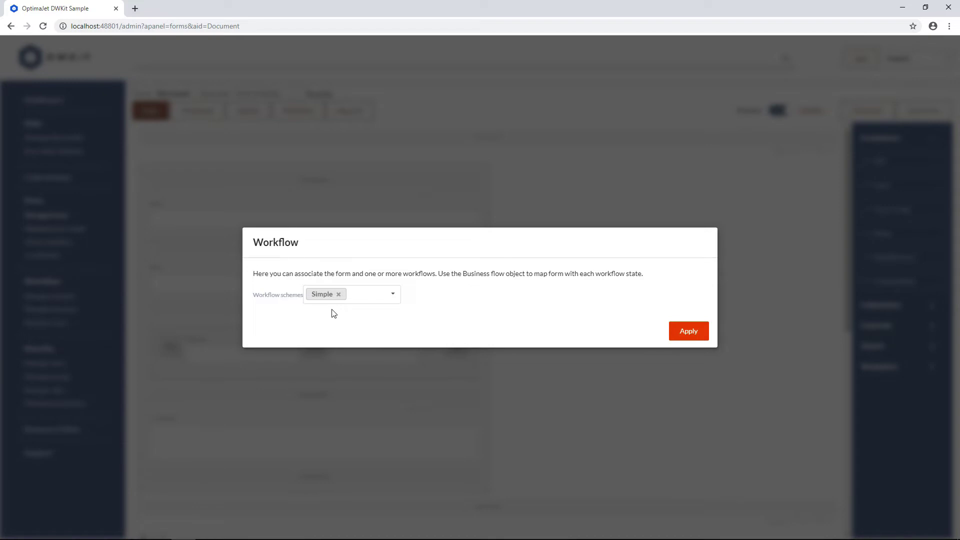
click(700, 334)
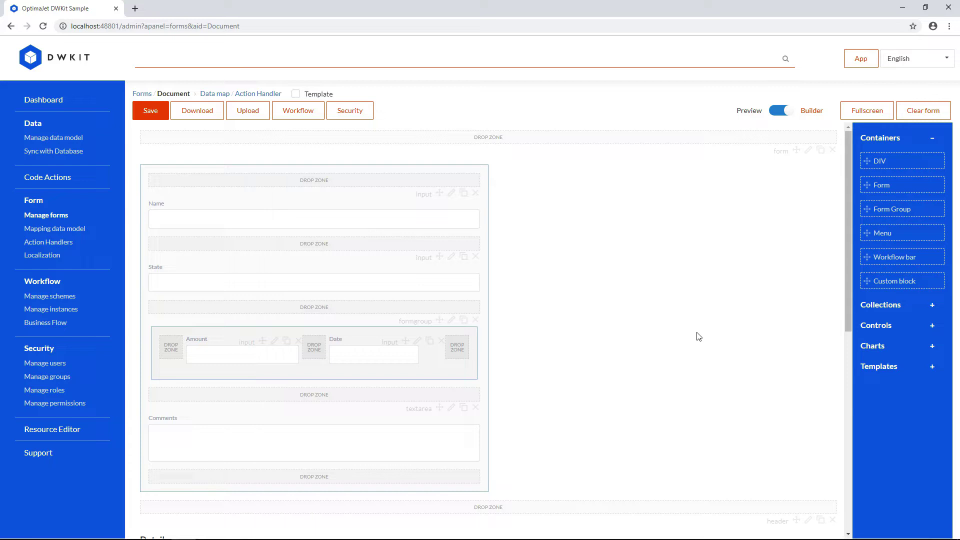
Add a workflow bar above the Document form's fields and label its set state button "Set State"
drag(884, 257, 492, 138)
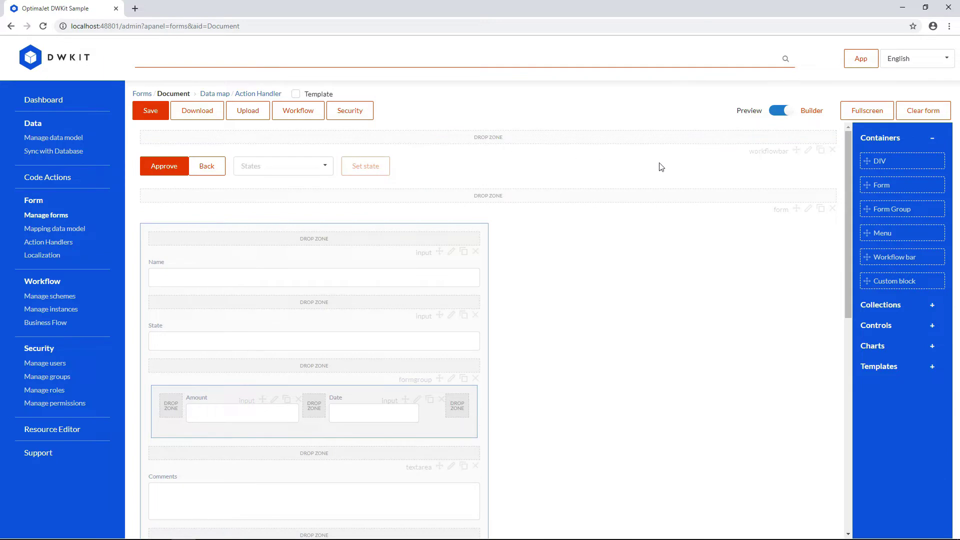
click(808, 152)
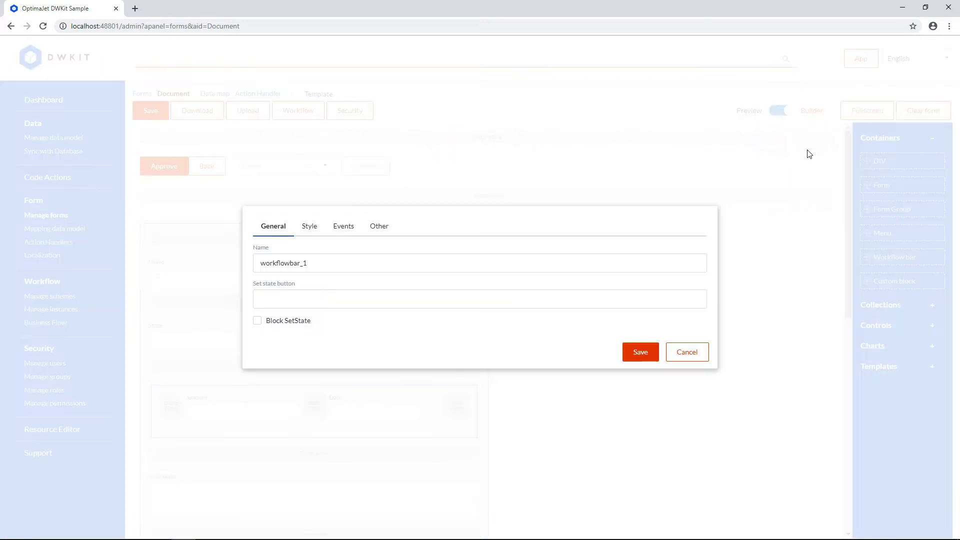
click(356, 299)
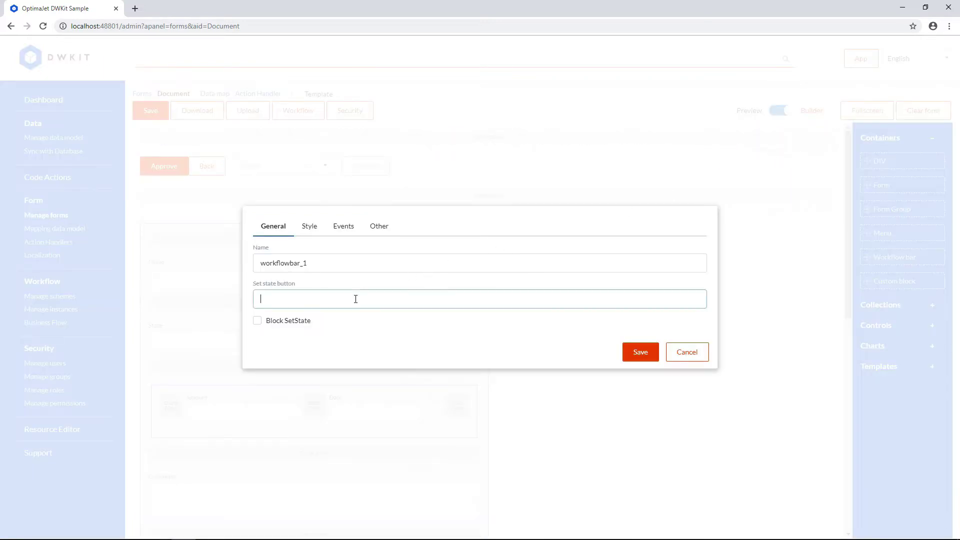
text(Set State)
Set the workflow bar's onCommandClick actions to validate, save, workflowExecuteCommand and refresh, in that order
click(350, 227)
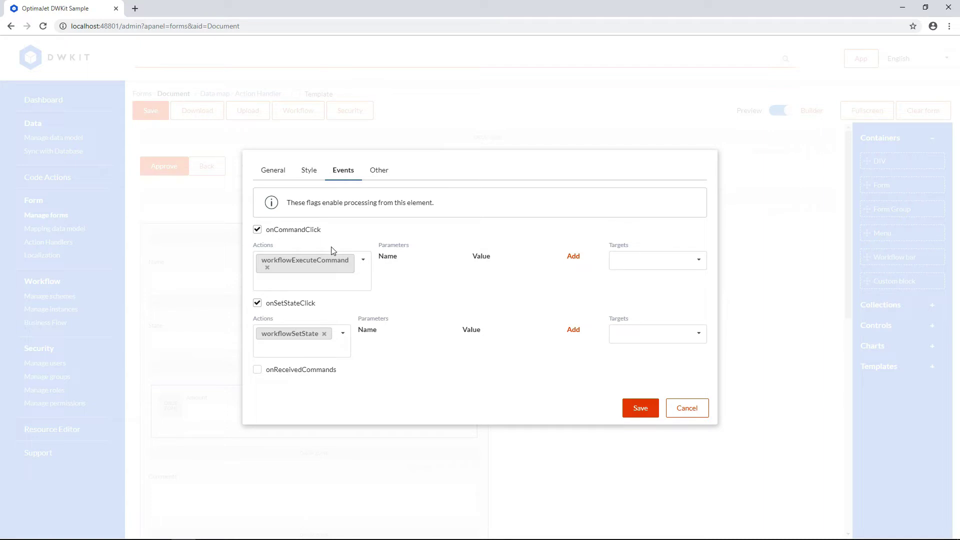
click(267, 267)
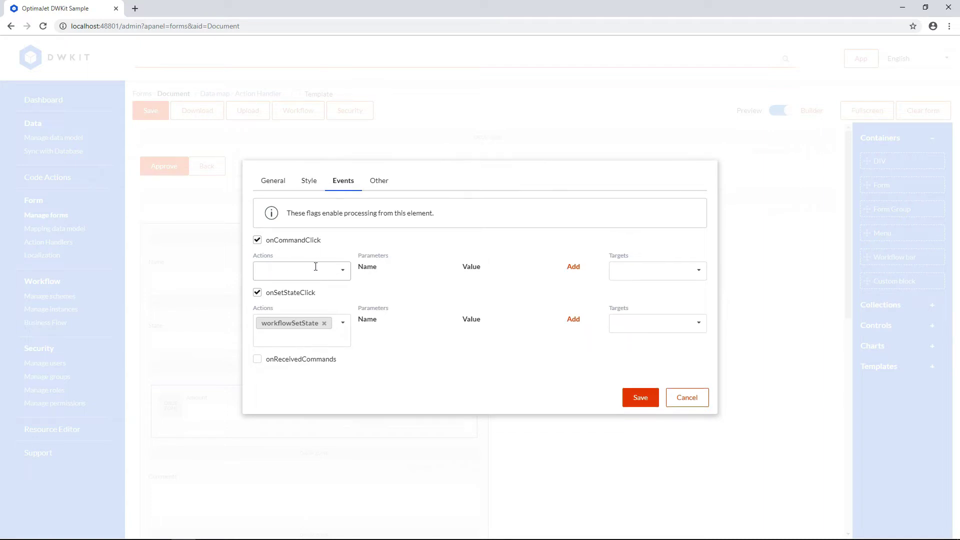
click(342, 273)
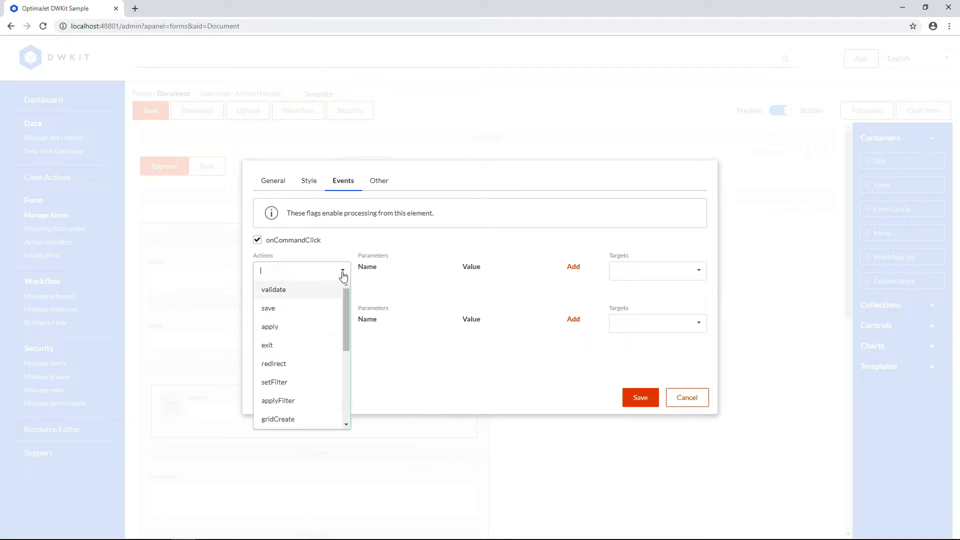
click(307, 291)
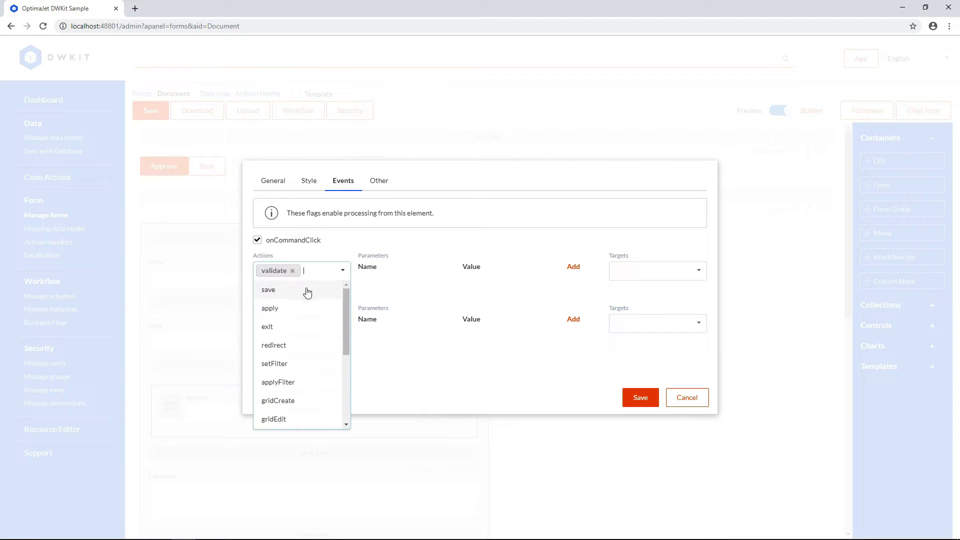
click(285, 293)
scroll(288, 320, down, 3)
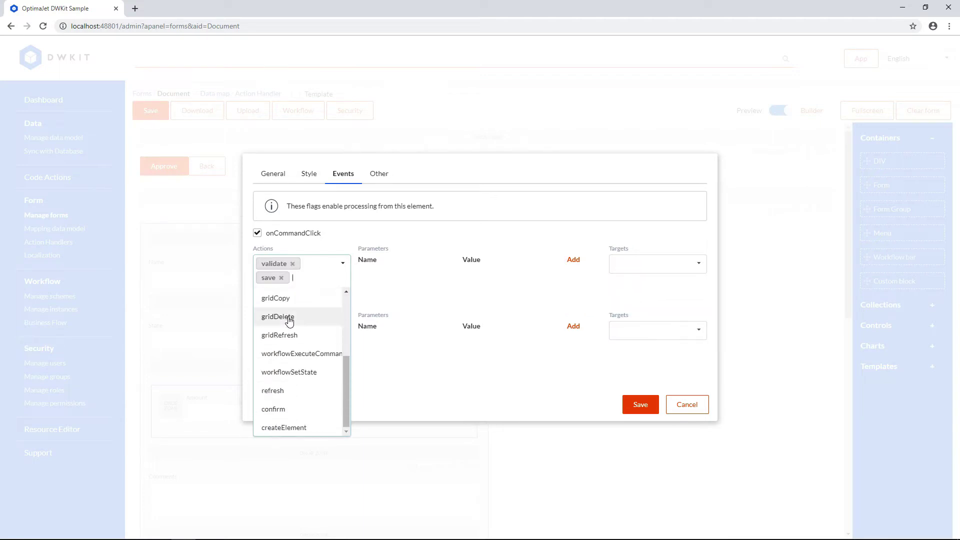
click(306, 355)
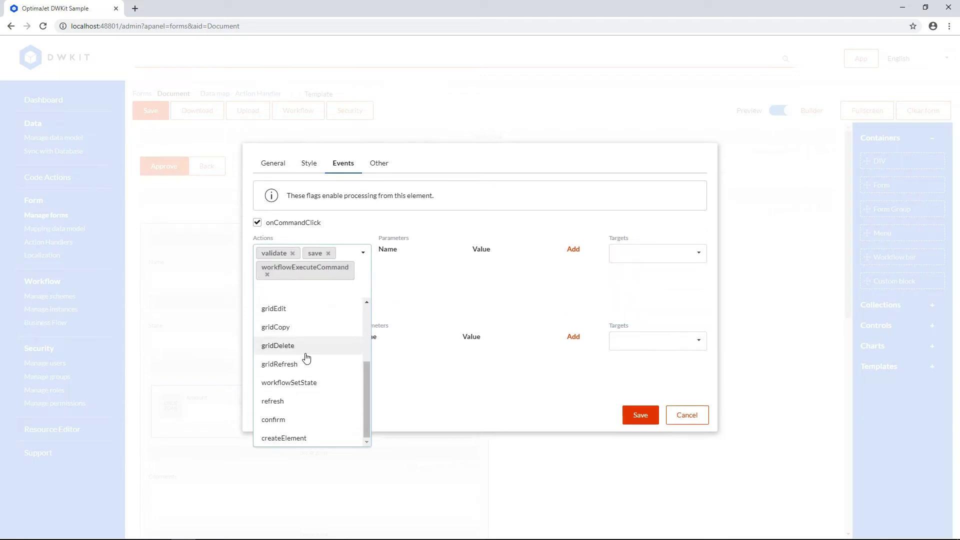
click(287, 400)
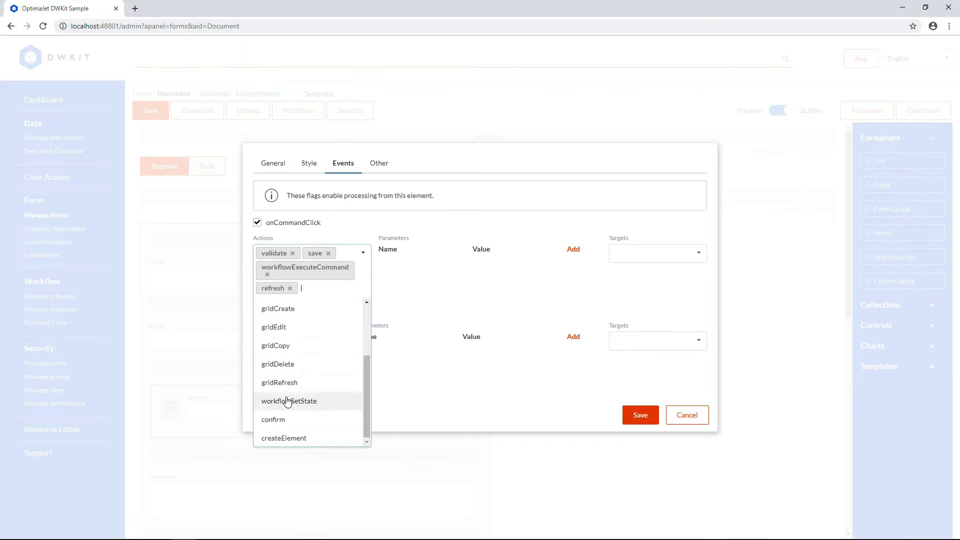
click(387, 294)
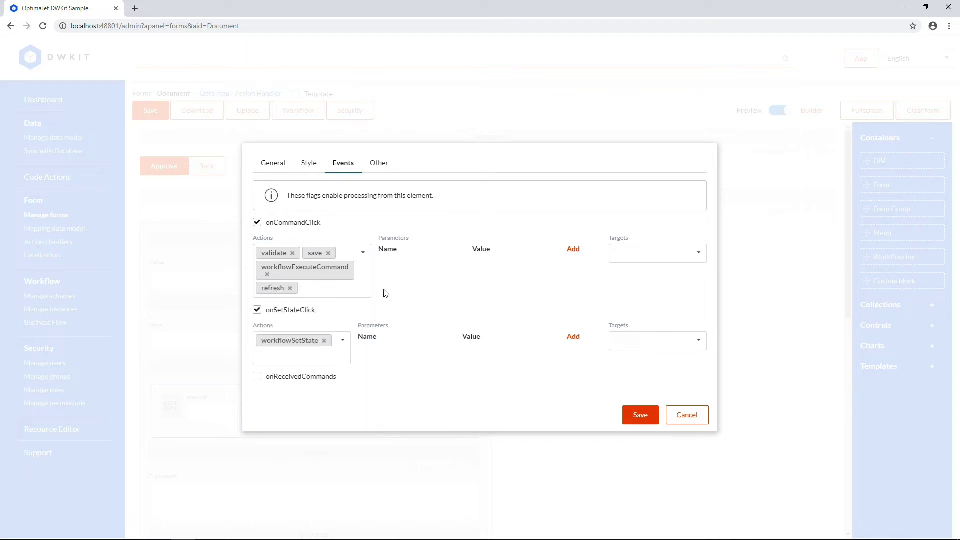
Set the workflow bar's onSetStateClick actions to validate, save, workflowSetState and refresh, in that order
click(324, 340)
click(343, 347)
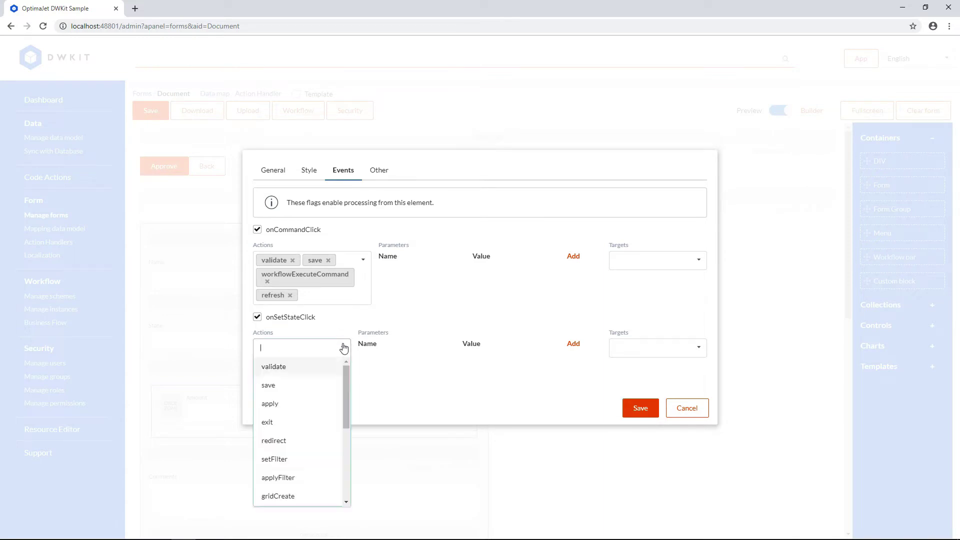
click(302, 367)
click(293, 367)
scroll(297, 410, down, 2)
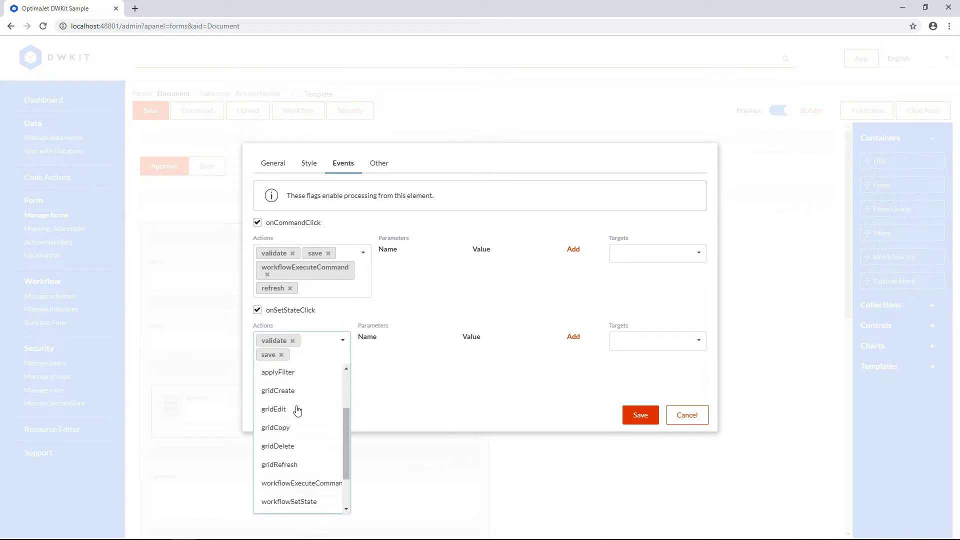
scroll(297, 410, down, 2)
click(302, 447)
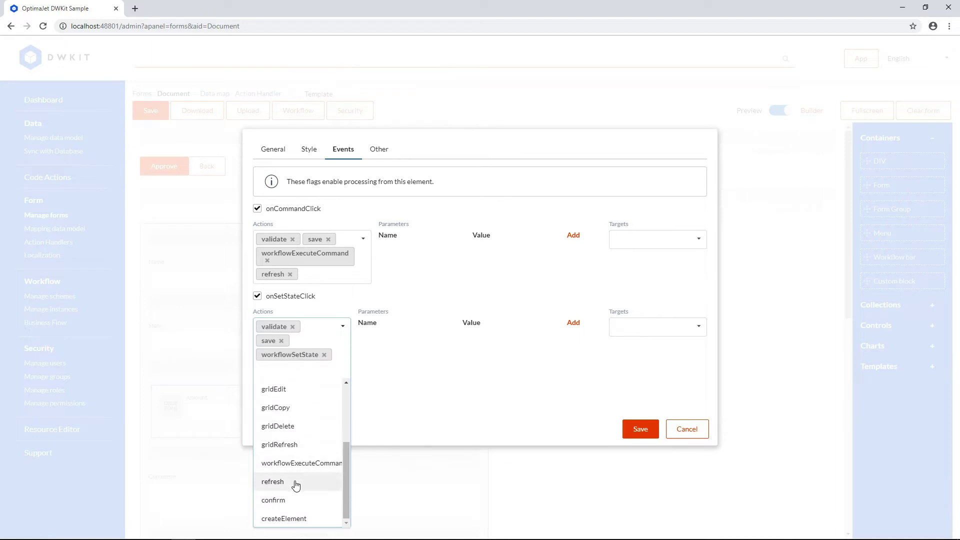
click(295, 483)
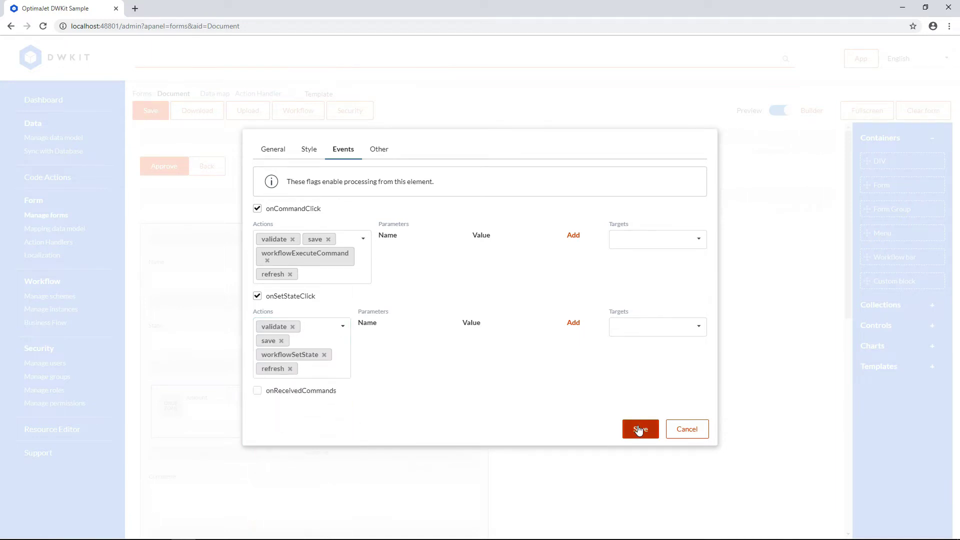
Save the workflow bar's event settings and the Document form
click(640, 429)
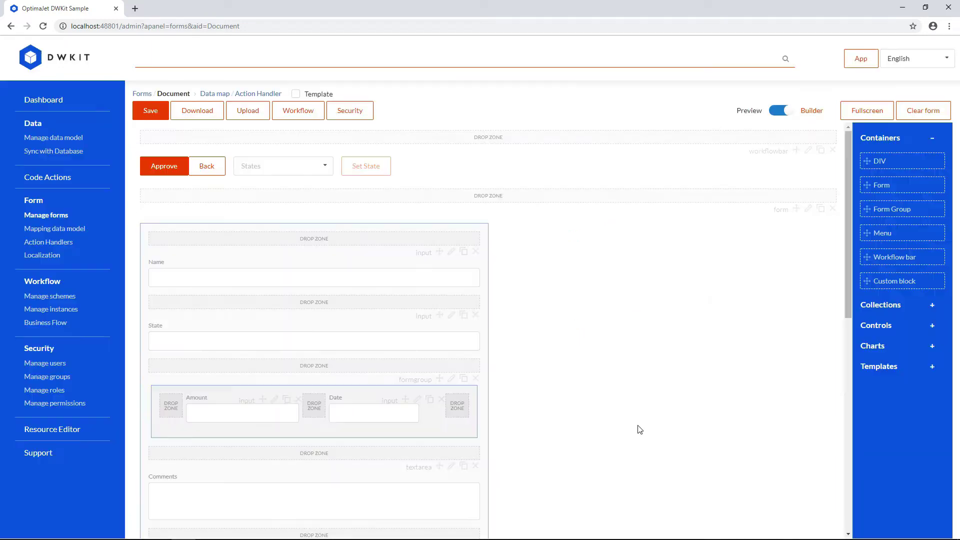
click(156, 114)
Open the documents list of the application in a new browser tab
click(135, 9)
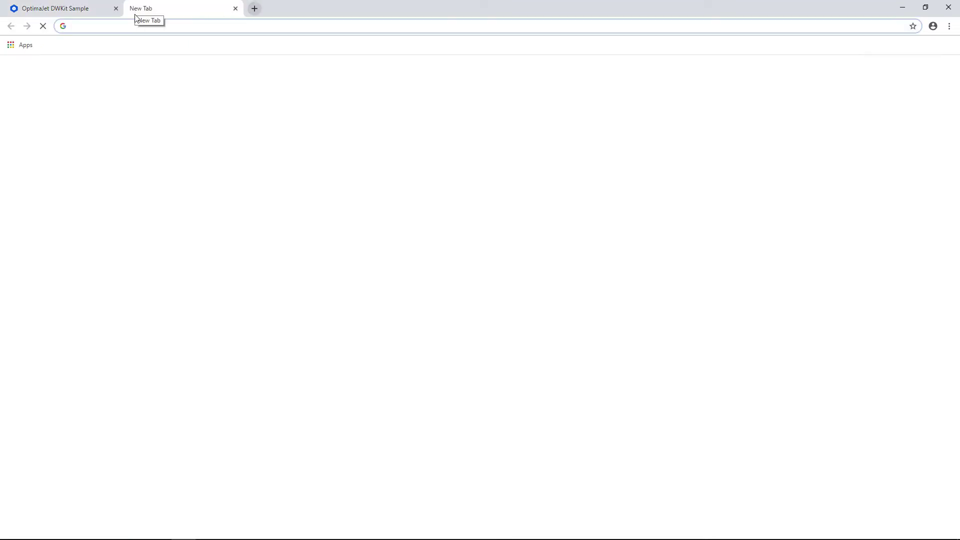
text(docume)
key(Down)
key(Return)
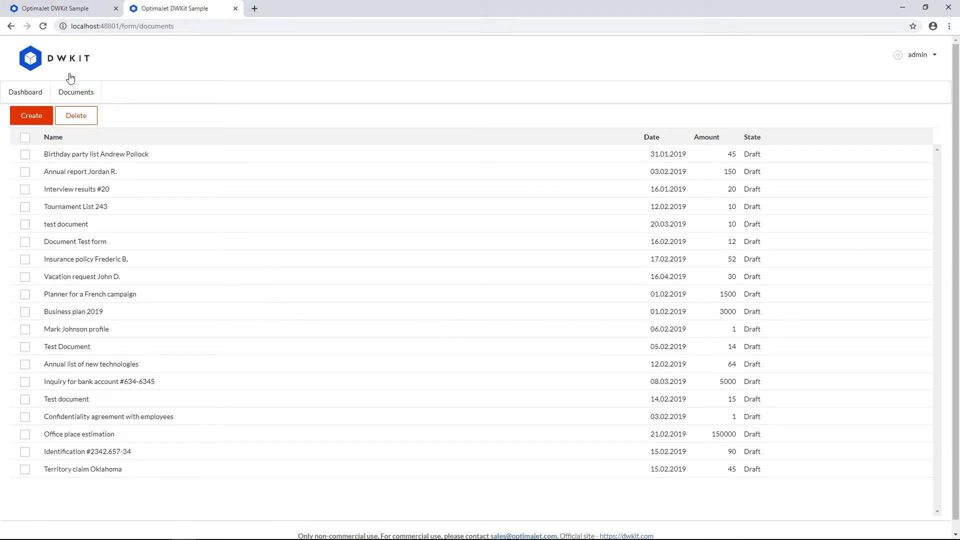
Create a document named "Reseller inquiry #14" with amount 5, date 20.04.2019 and comment "Test process", and start its workflow
click(31, 115)
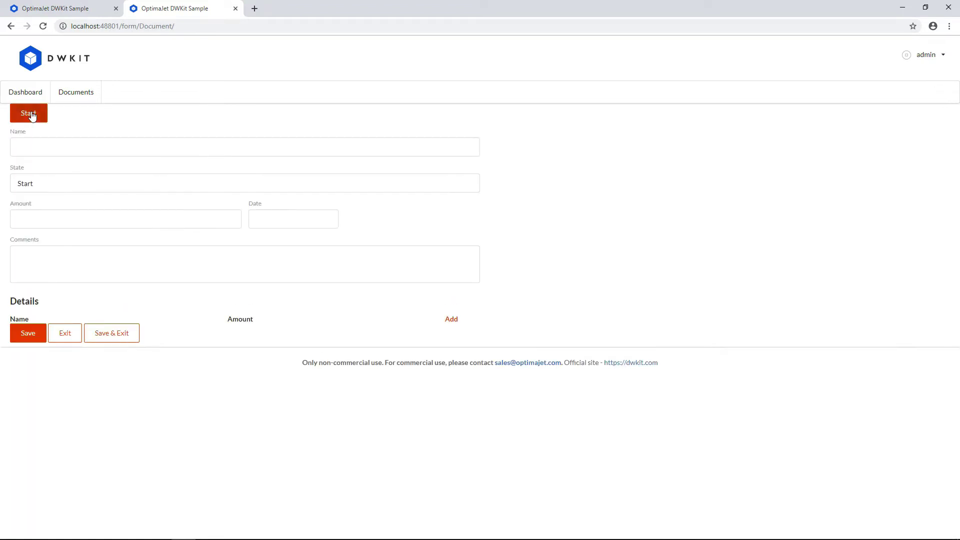
click(54, 145)
text(Reseller inquiry #14)
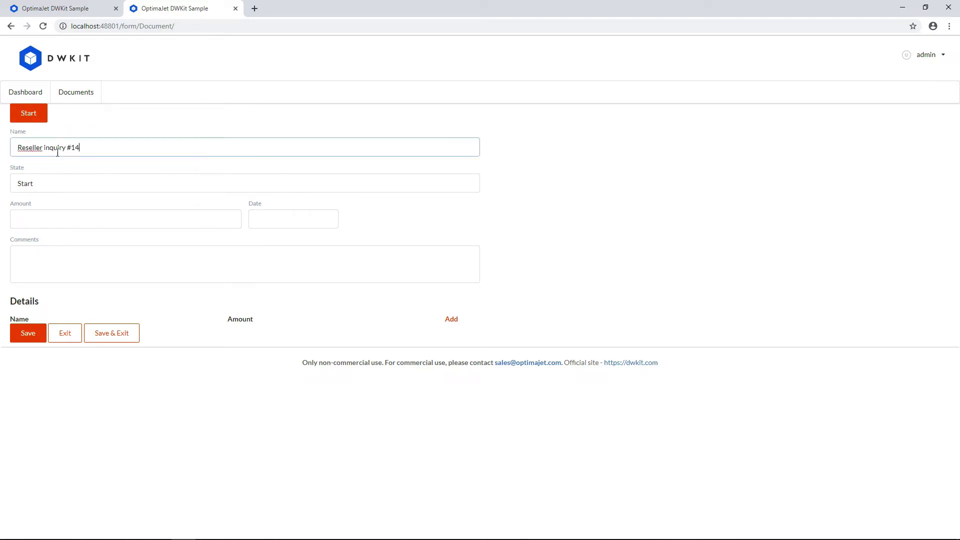
click(62, 223)
text(5)
key(Tab)
key(Return)
key(Tab)
text(Test proces)
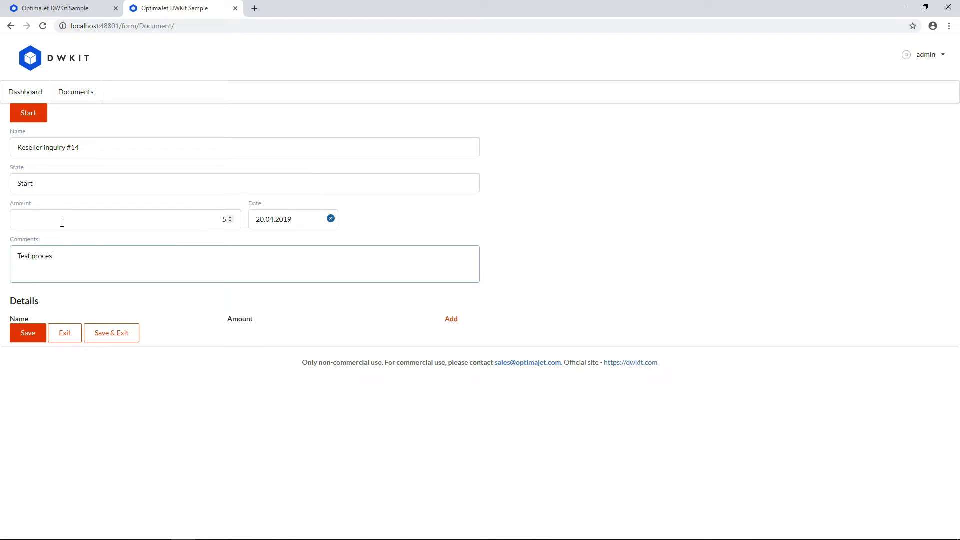
click(38, 113)
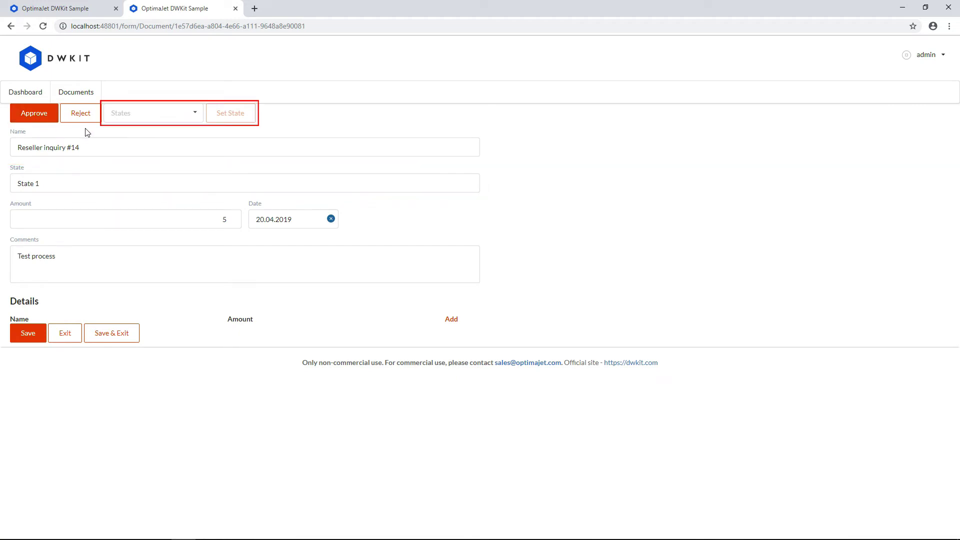
Examine the states offered for manual setting in the document's workflow bar
click(196, 117)
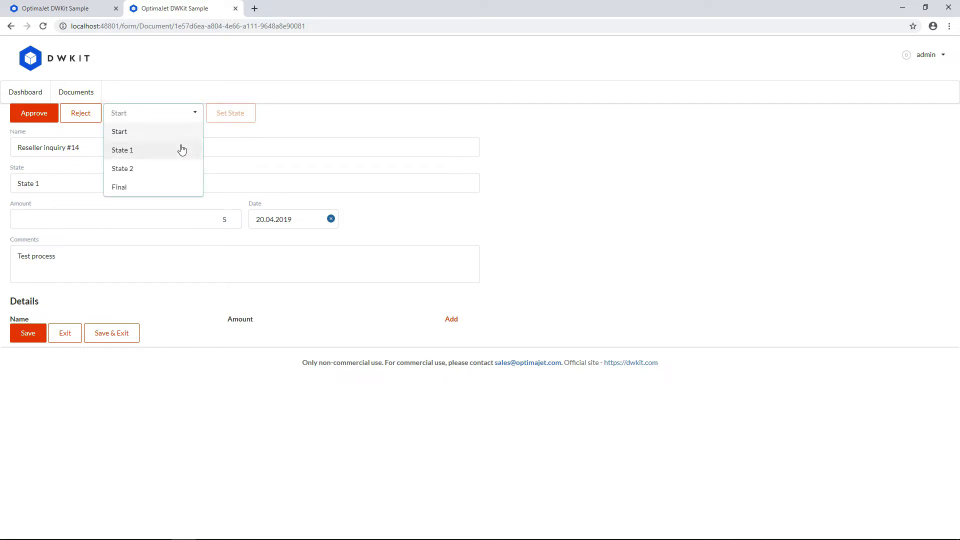
click(86, 130)
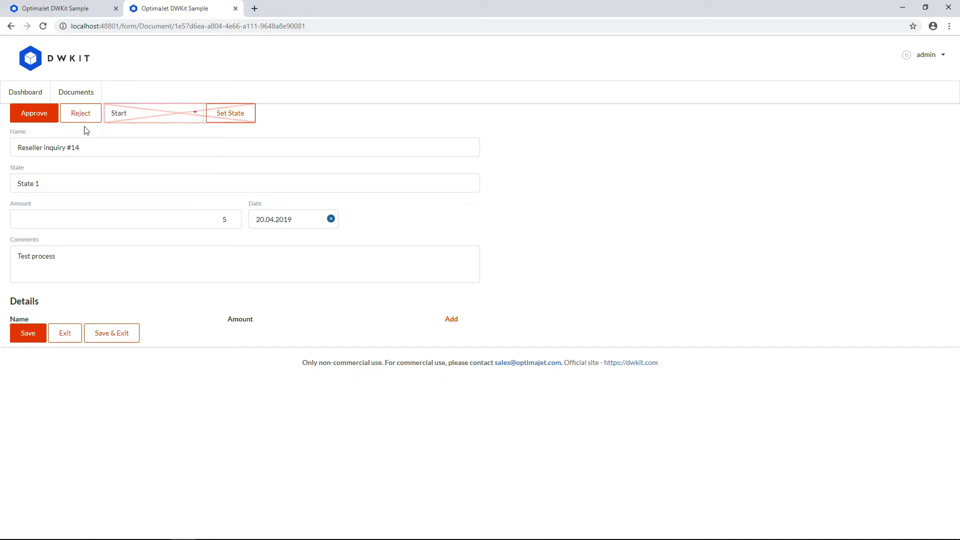
Enable Block SetState for the workflow bar in the Document form builder and save the form
click(73, 6)
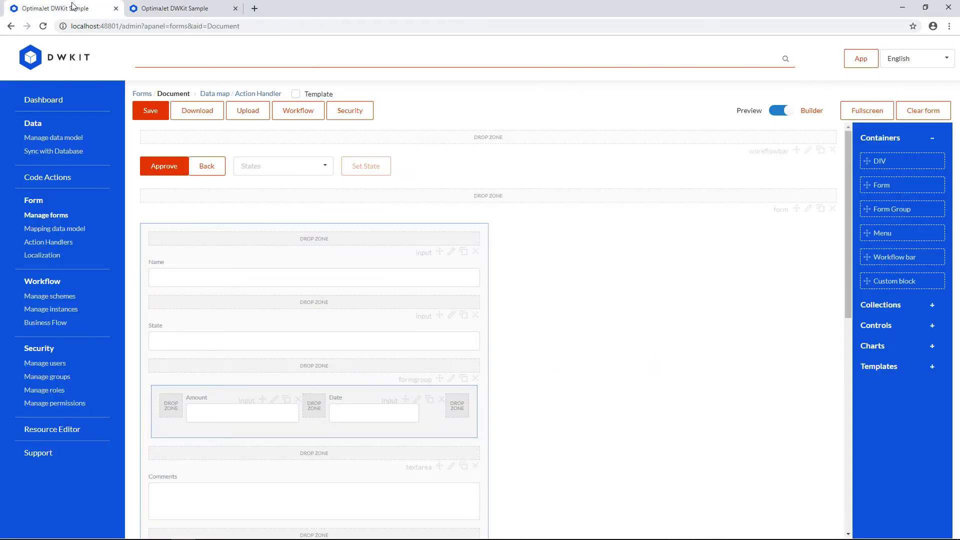
click(808, 150)
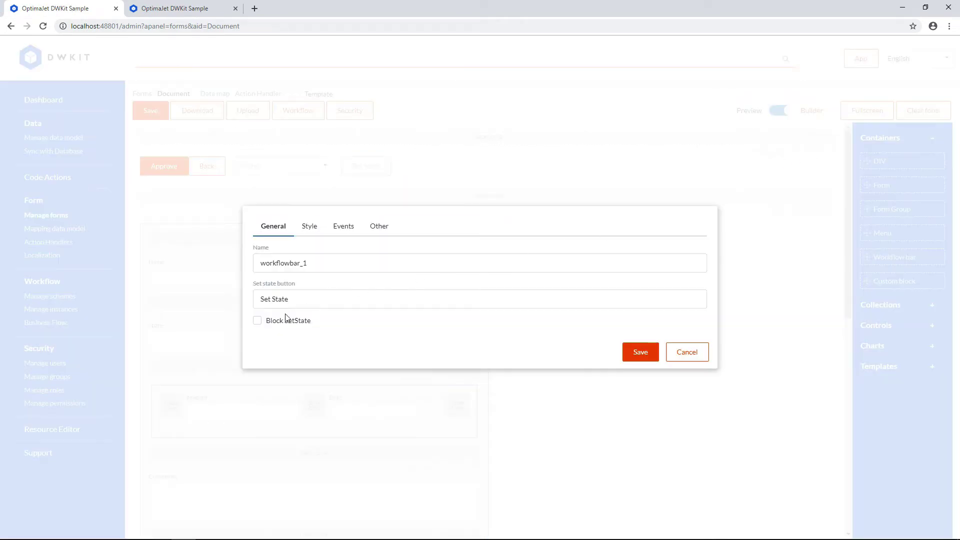
click(278, 324)
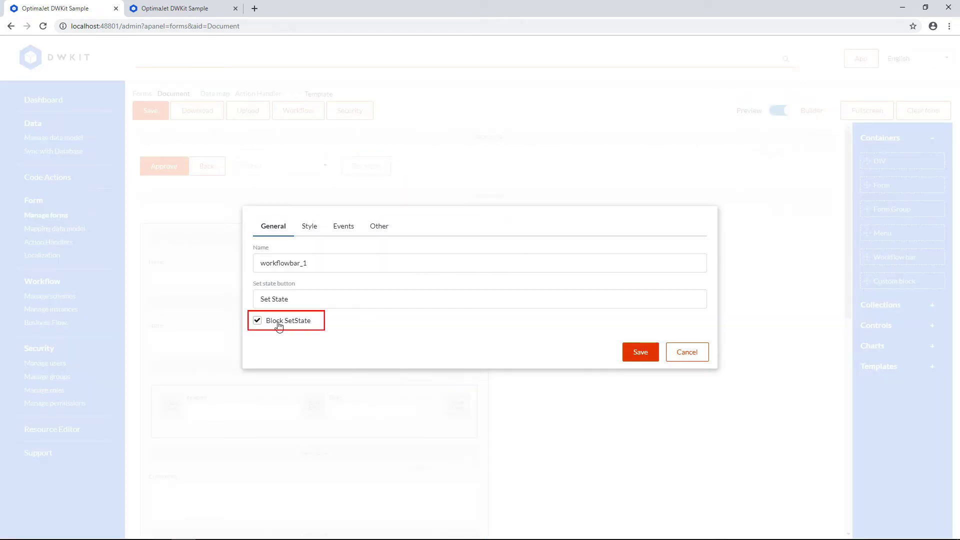
click(636, 349)
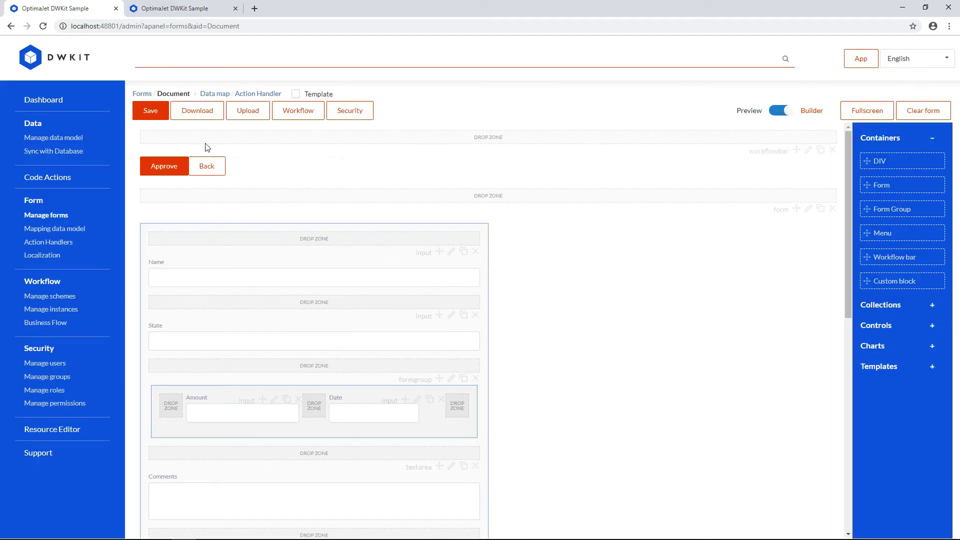
click(150, 112)
Reload the "Reseller inquiry #14" document in the application and approve it
click(180, 9)
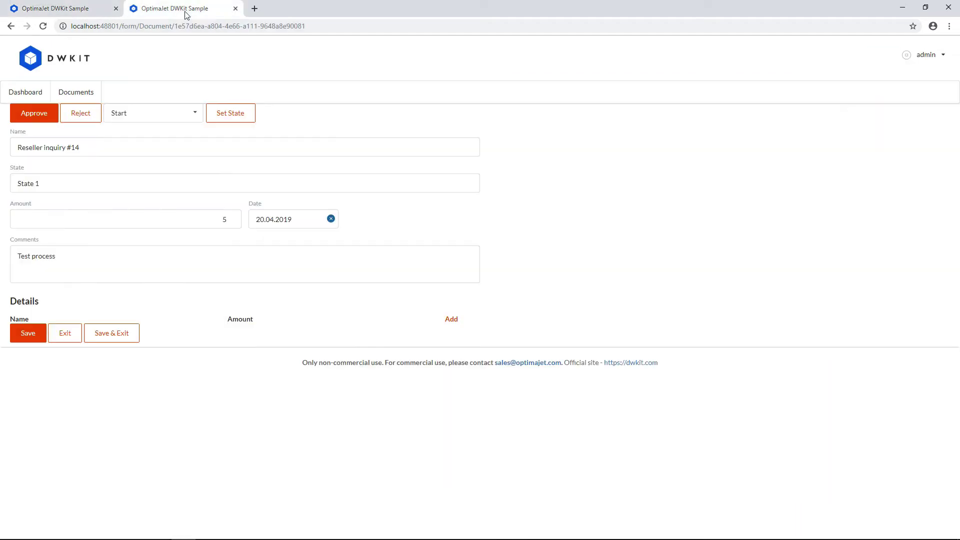
click(42, 27)
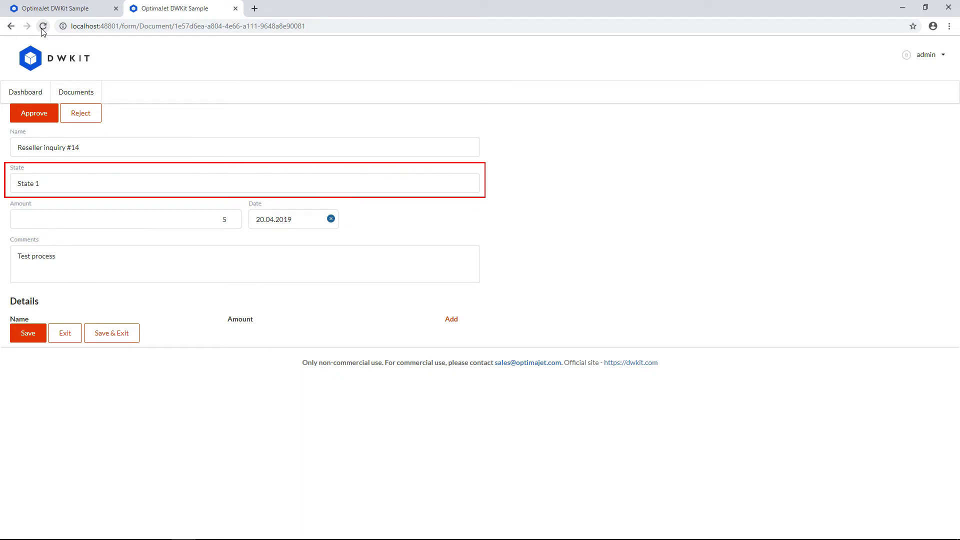
click(51, 116)
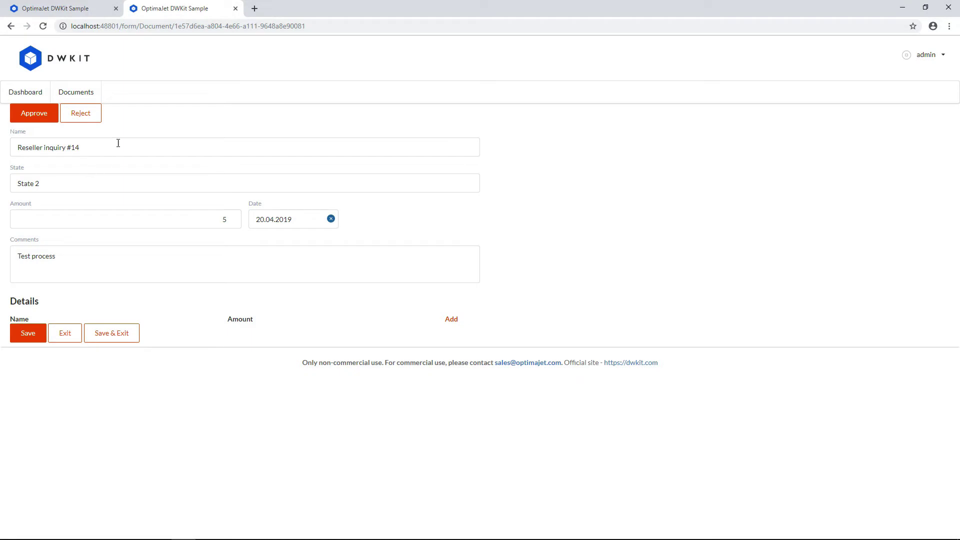
Copy the document's ID from its web address and search the workflow instances for that process ID
click(177, 27)
click(176, 26)
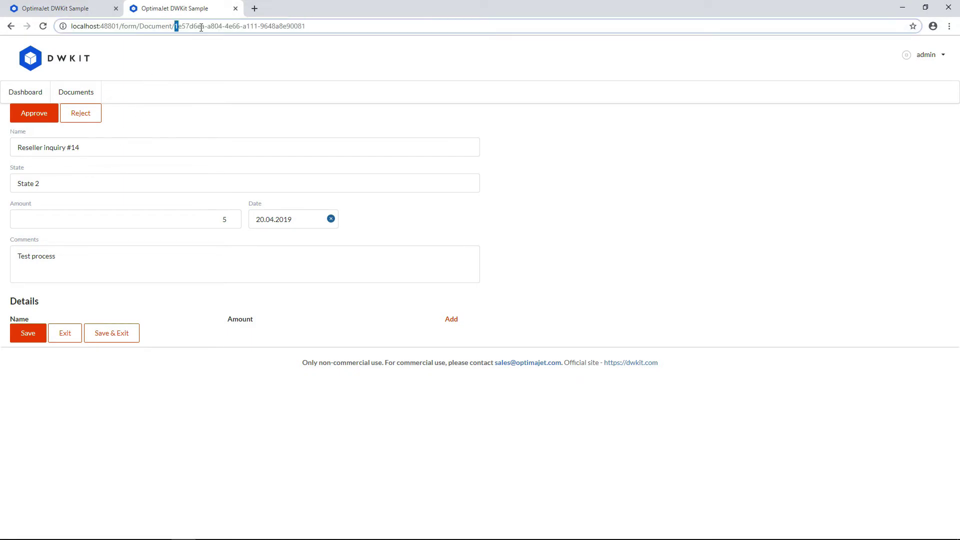
drag(201, 28, 360, 38)
key(ctrl+c)
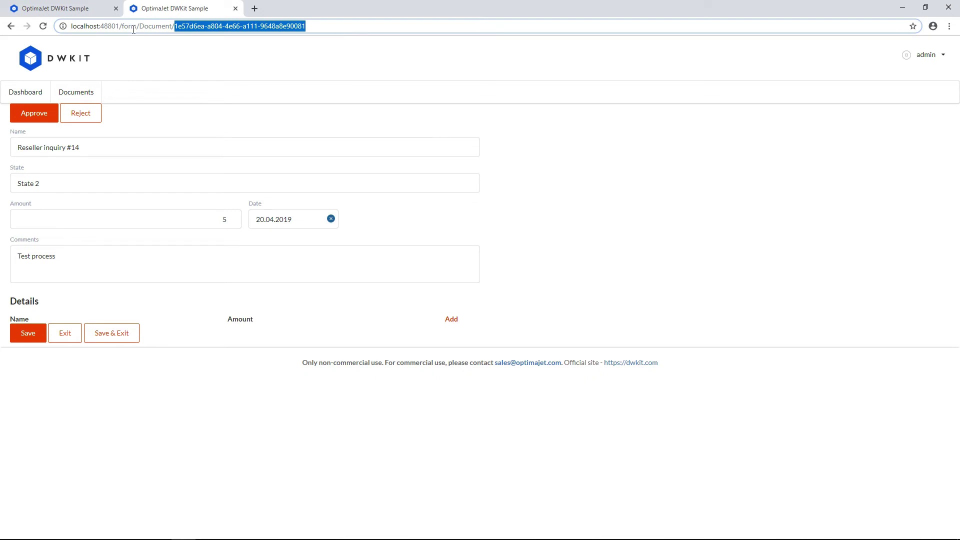
click(93, 11)
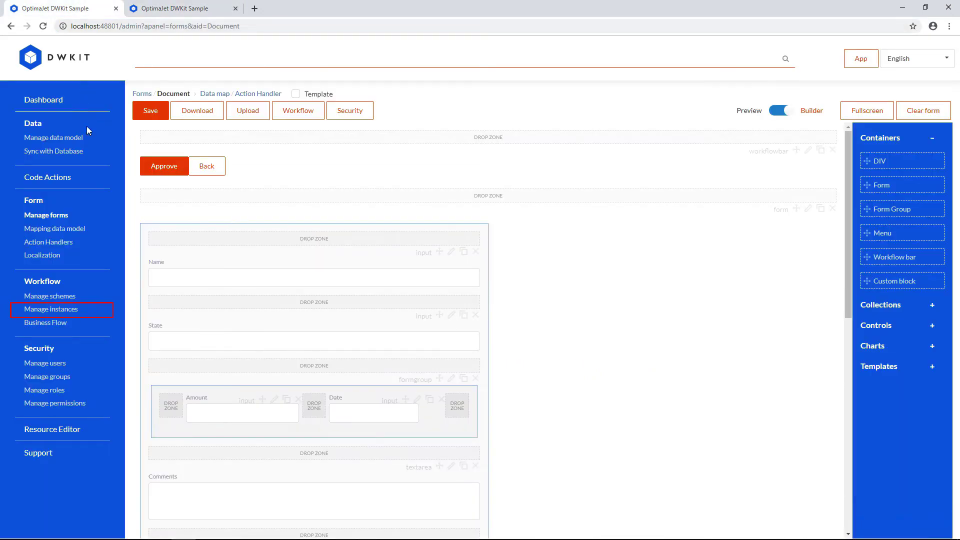
click(68, 310)
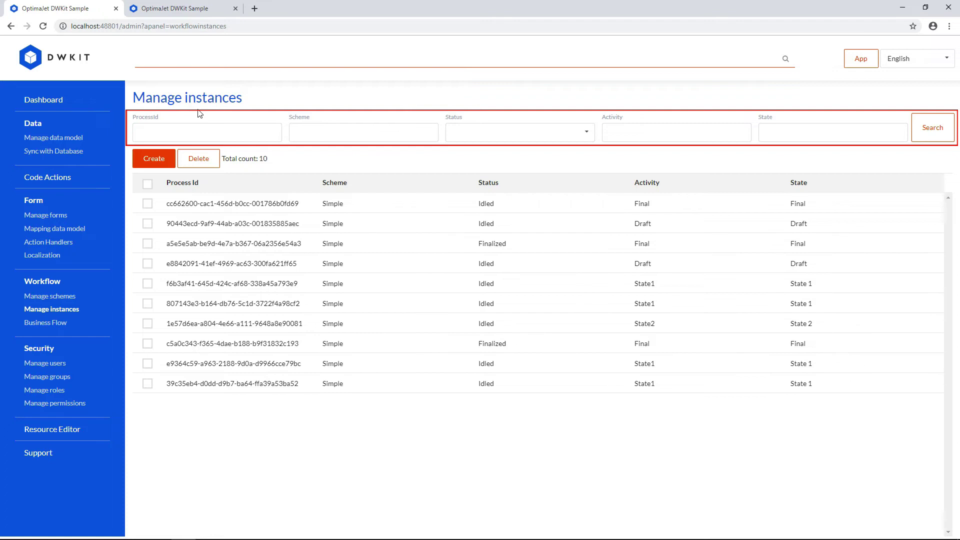
click(188, 130)
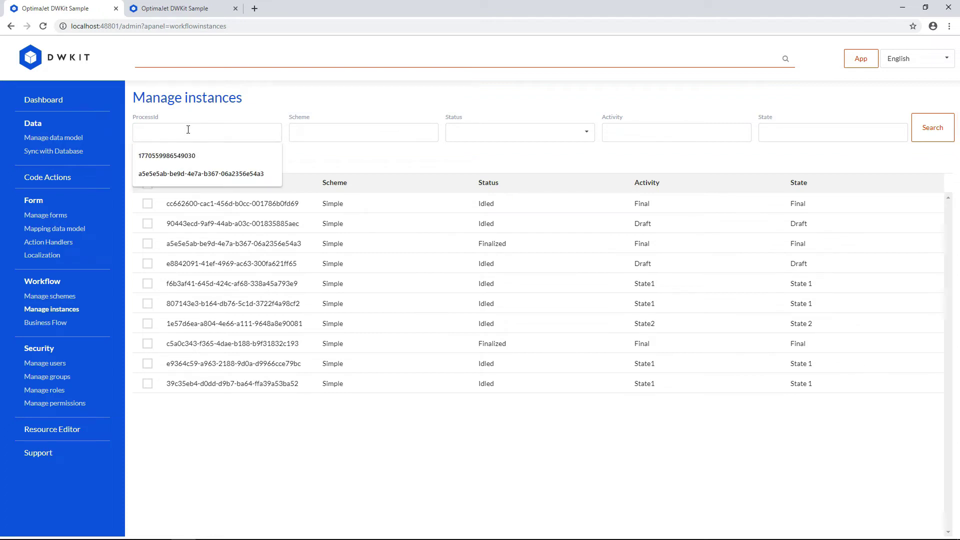
key(ctrl+v)
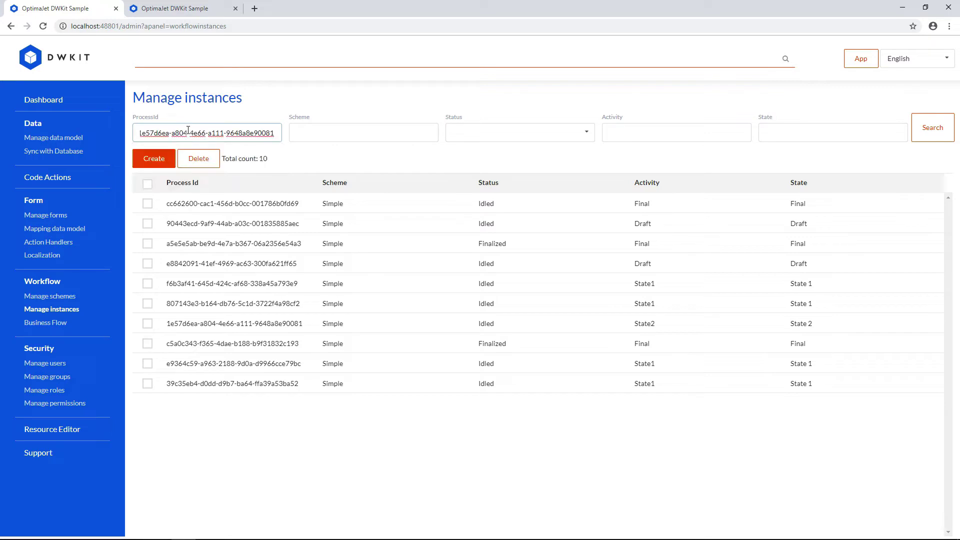
click(936, 140)
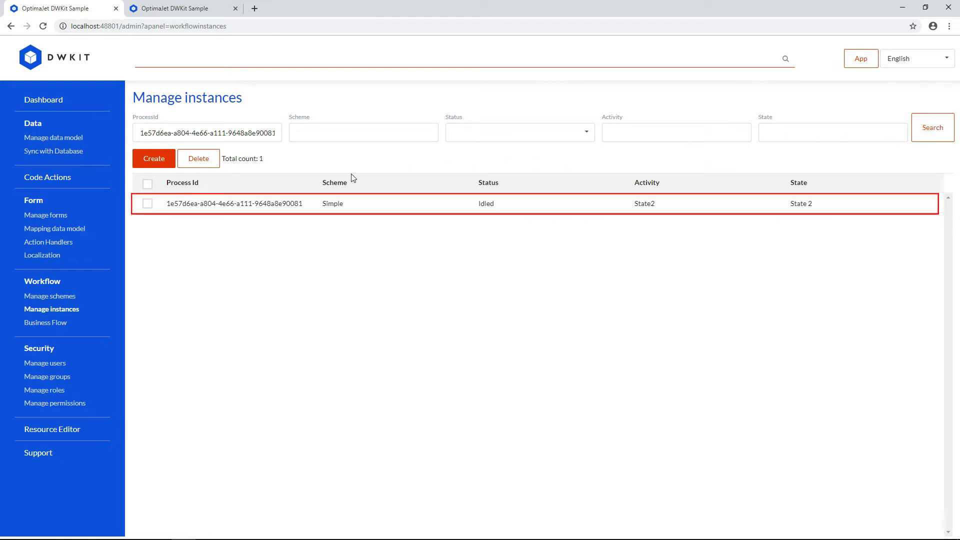
Open the document's workflow instance and set its state to "State 1"
double_click(270, 209)
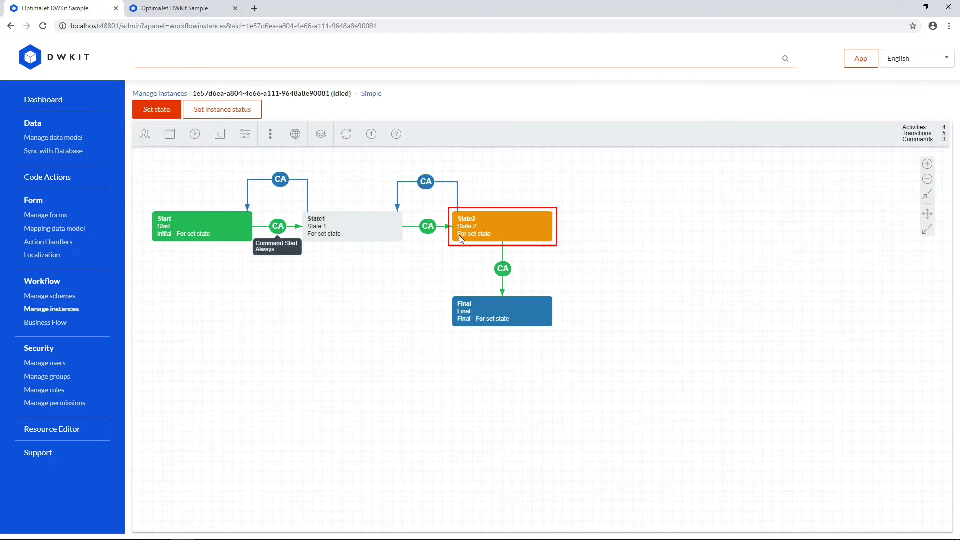
click(528, 218)
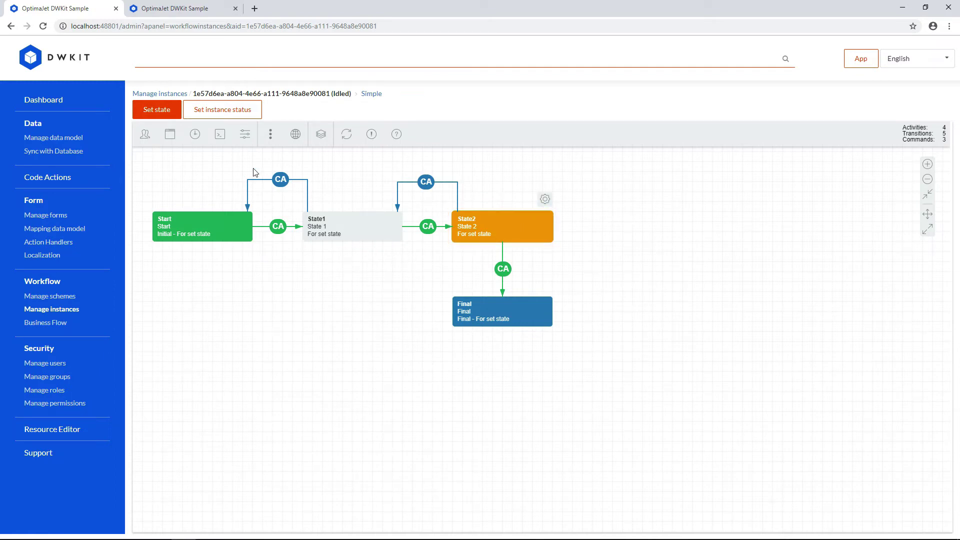
click(163, 113)
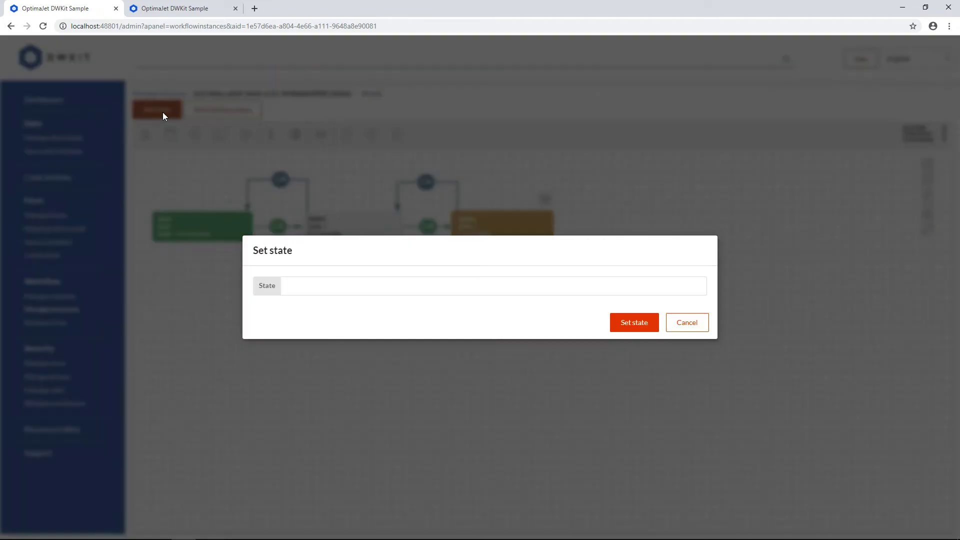
click(316, 282)
text(State)
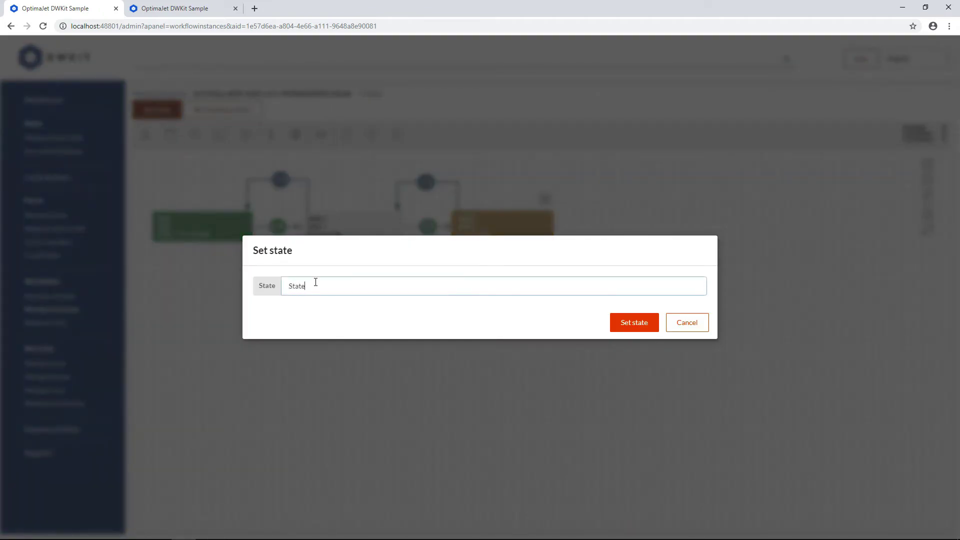
text( 1)
click(626, 325)
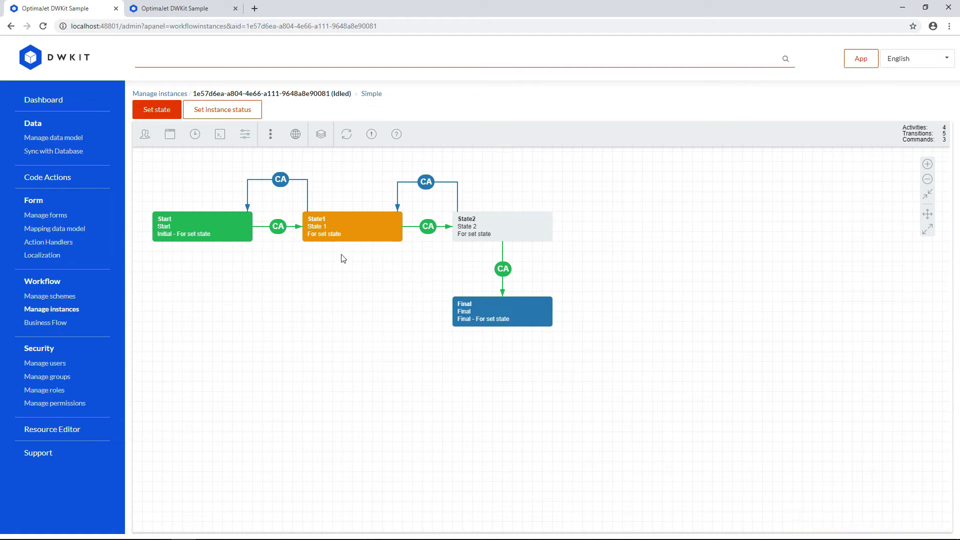
Open the Document form's action handlers and select the function name openworkflowdesginer
click(61, 218)
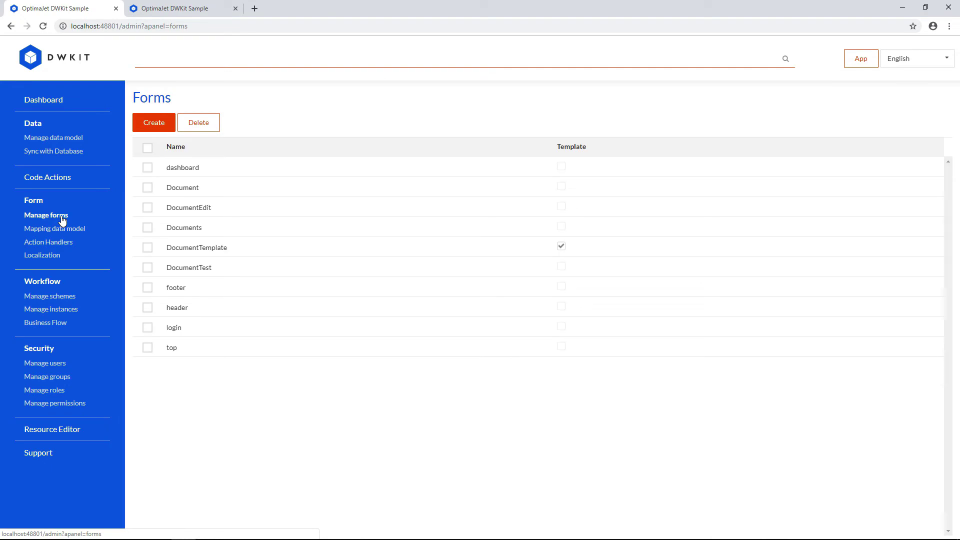
click(227, 191)
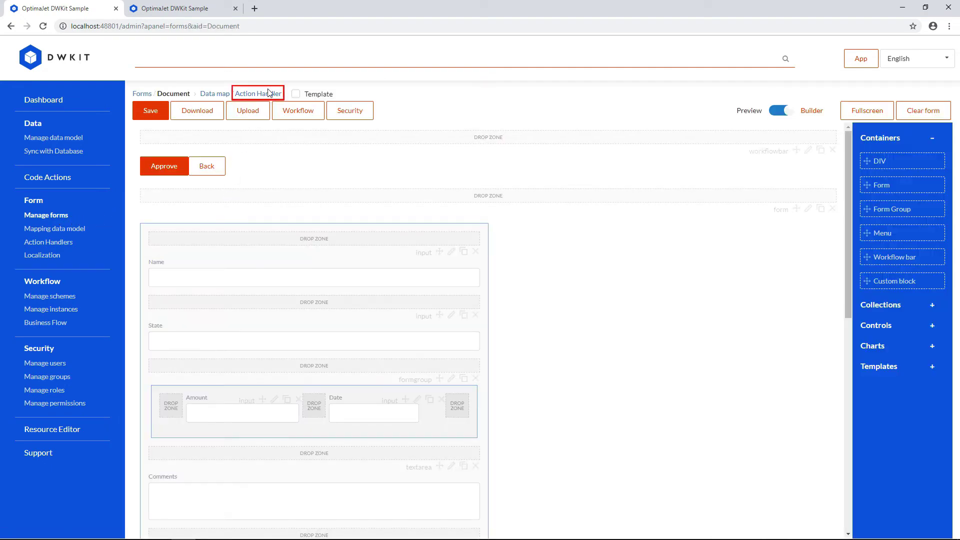
click(267, 94)
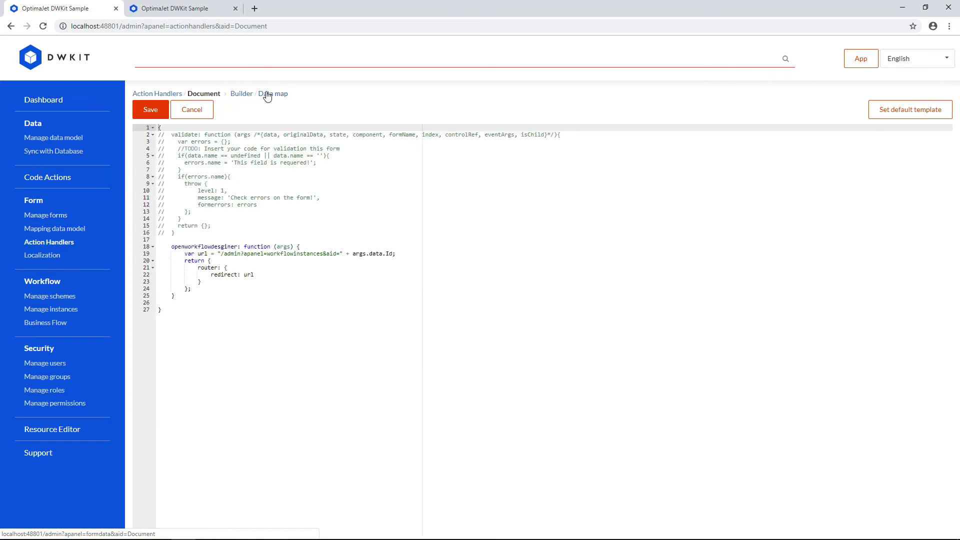
double_click(198, 247)
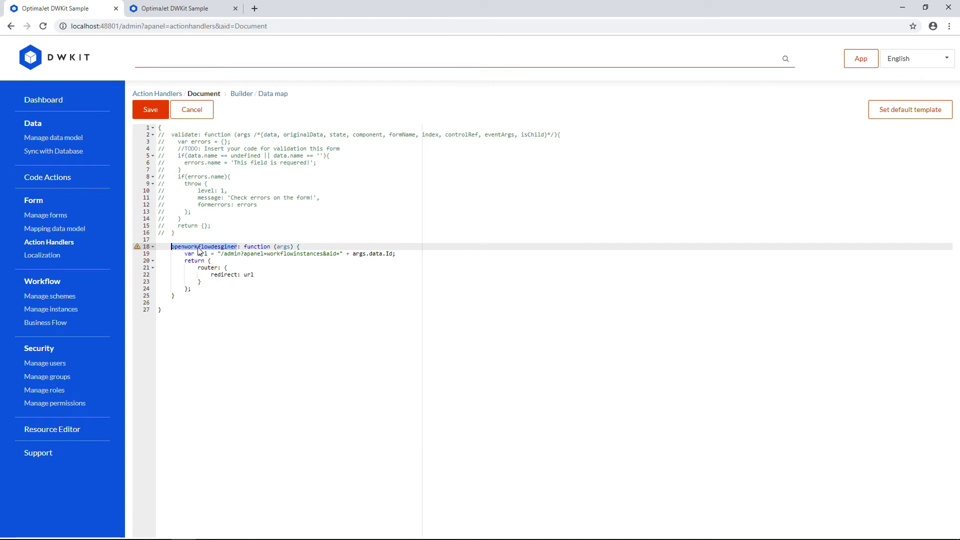
Return to the Document form builder and add a button between the workflow bar and the form fields
click(250, 96)
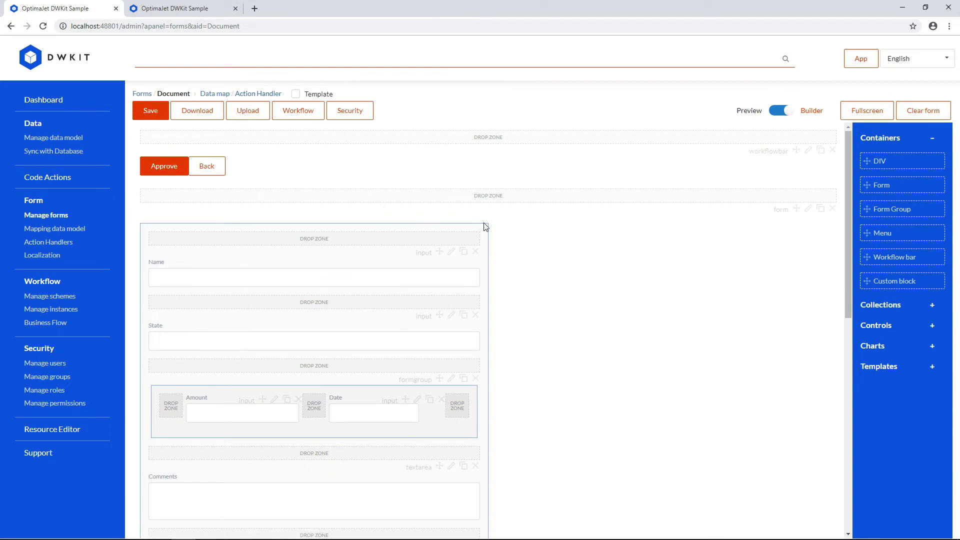
click(896, 326)
scroll(897, 326, down, 4)
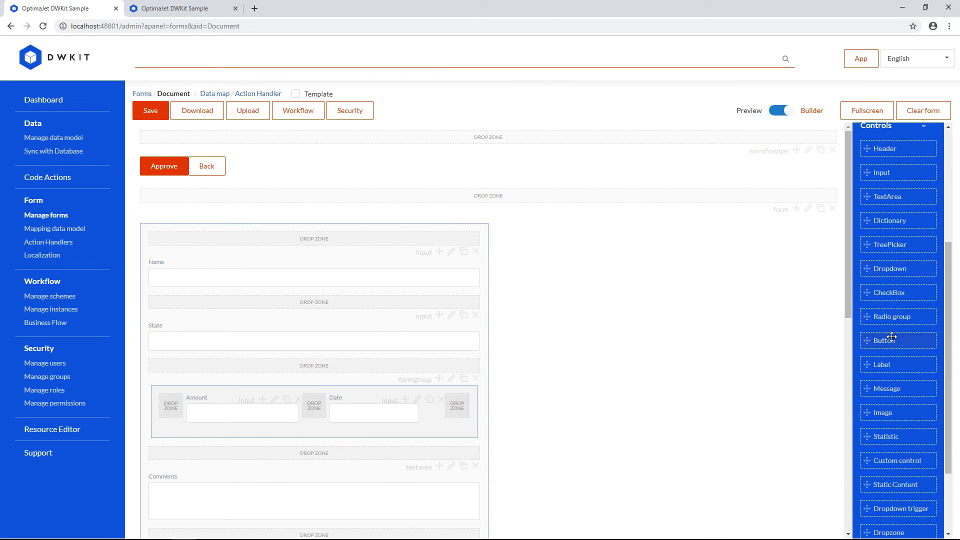
drag(883, 340, 496, 196)
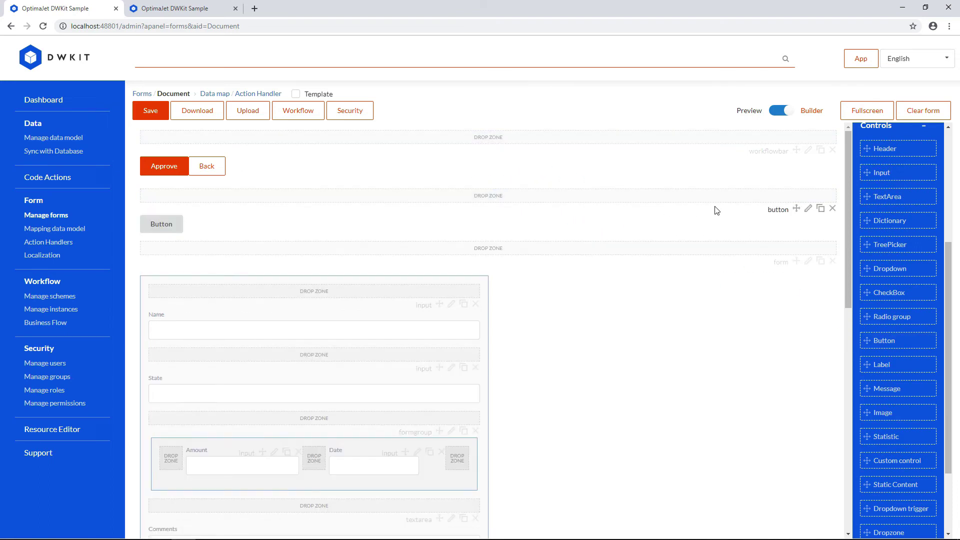
Open the new button's properties and set its content to "Open in WF Designer"
click(809, 211)
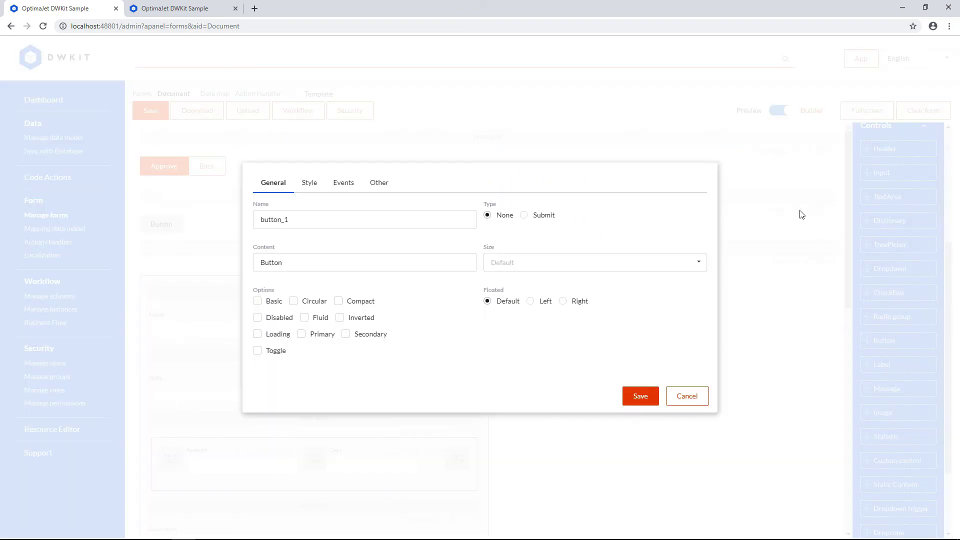
double_click(290, 263)
text(Open in WF Designer)
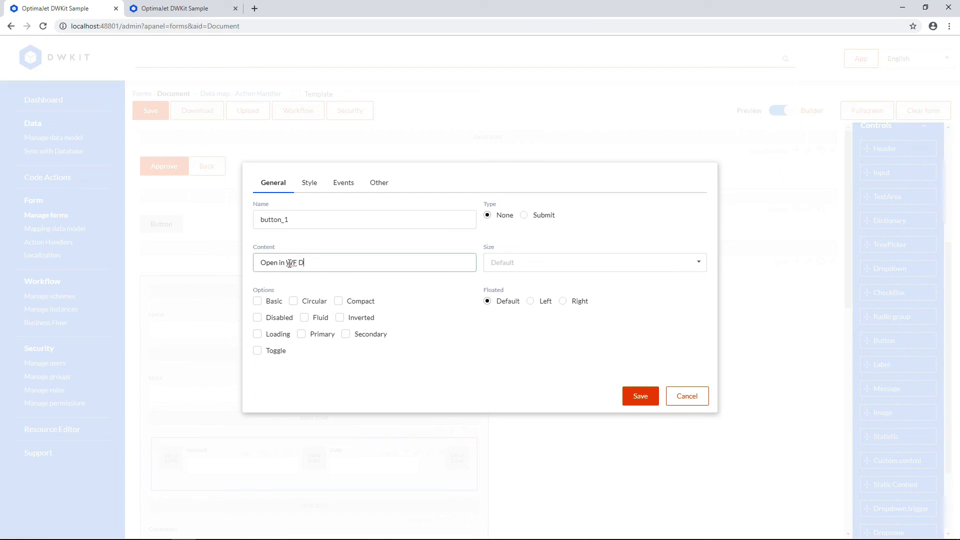
Enable the button's onClick event with the custom action openworkflowdesginer, and save the button and the Document form
click(345, 185)
click(275, 307)
click(277, 308)
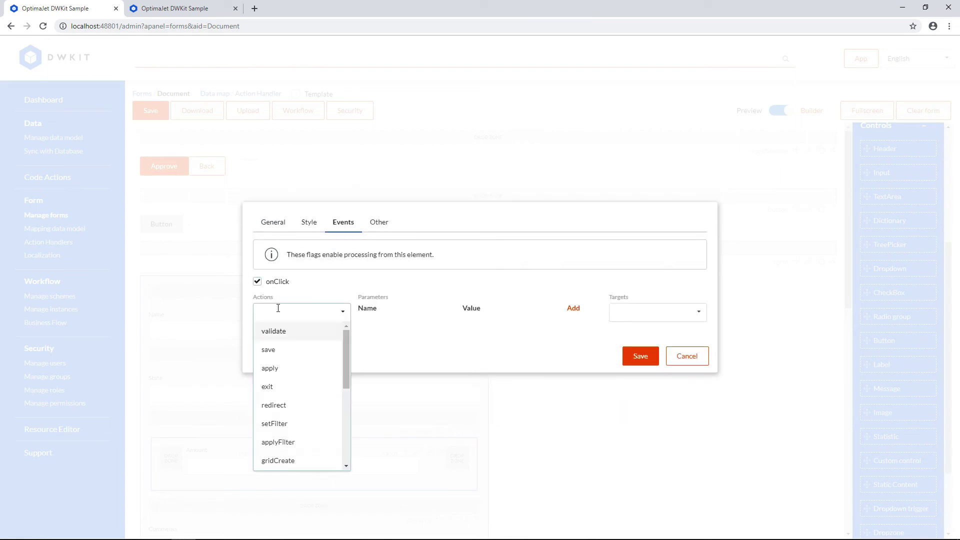
text(openworkflowdesginer)
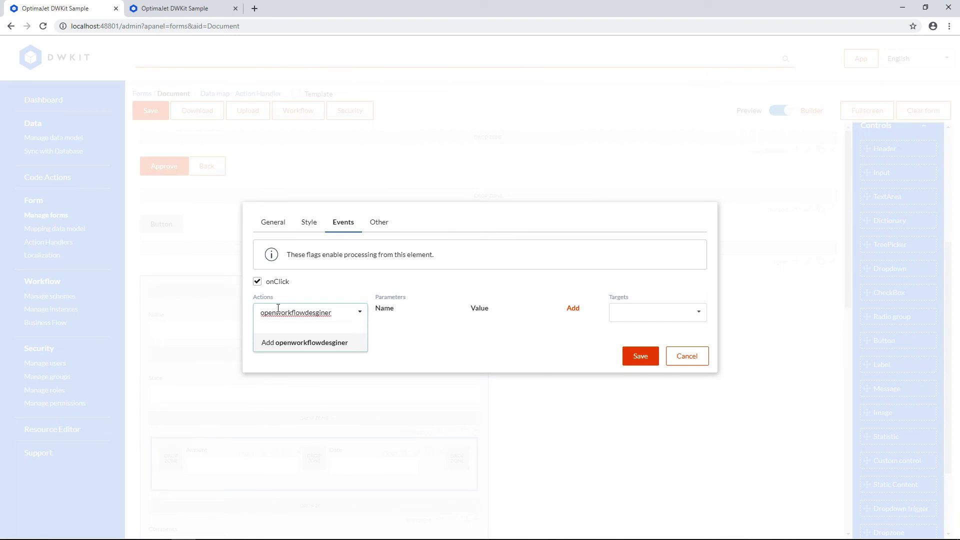
click(293, 342)
click(644, 364)
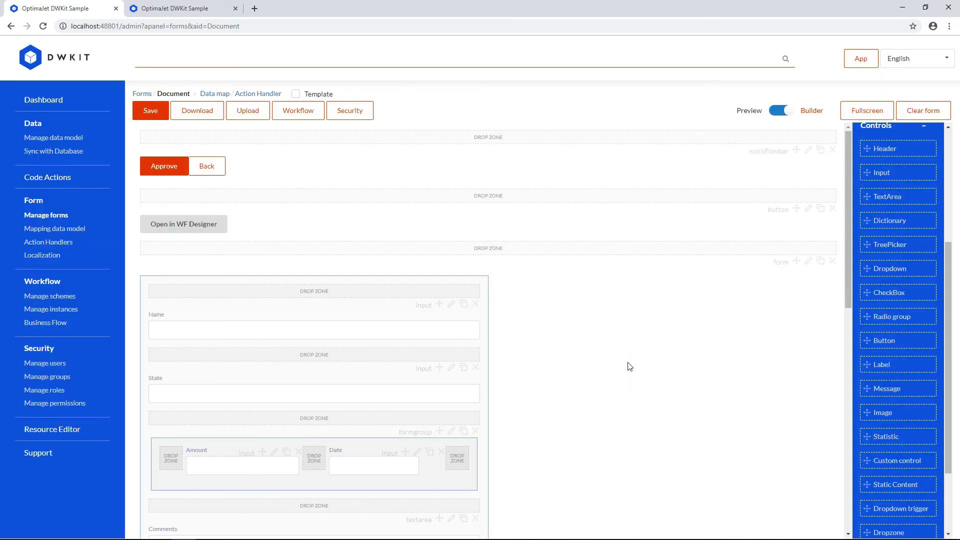
click(159, 116)
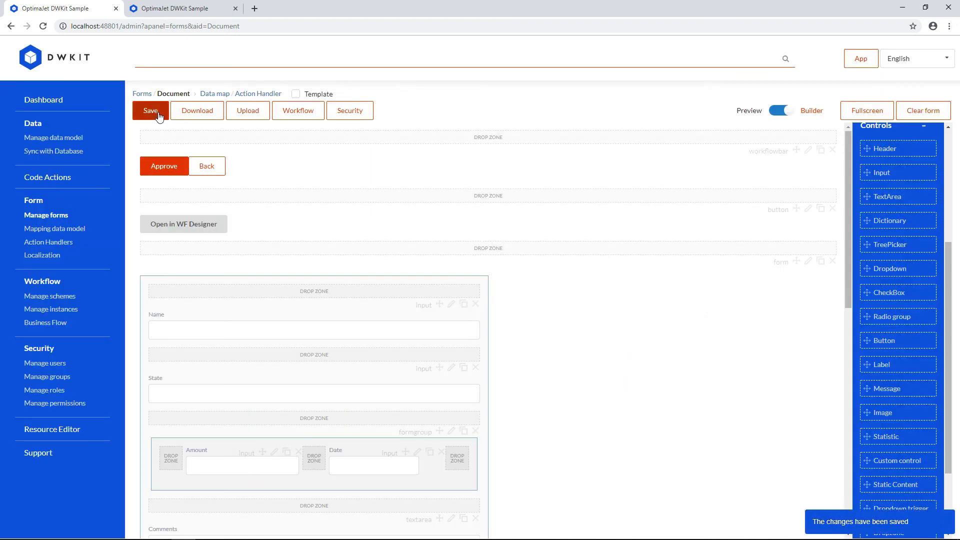
Reload the open document in the app and test its "Open in WF Designer" button
click(178, 11)
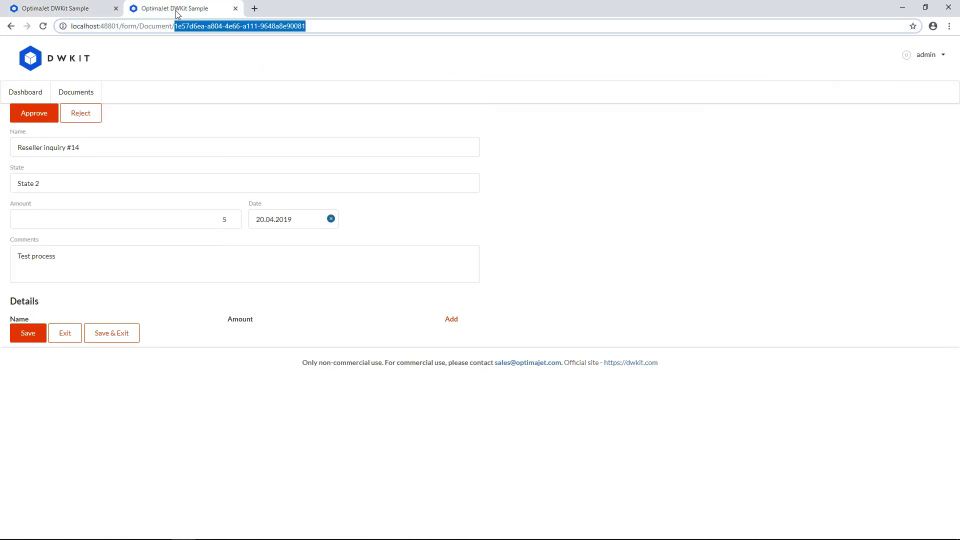
click(43, 26)
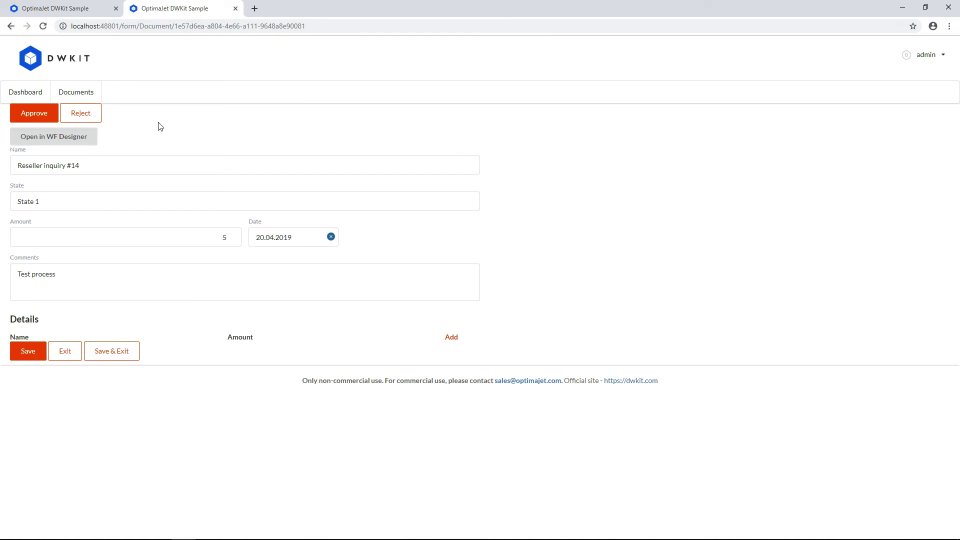
click(91, 139)
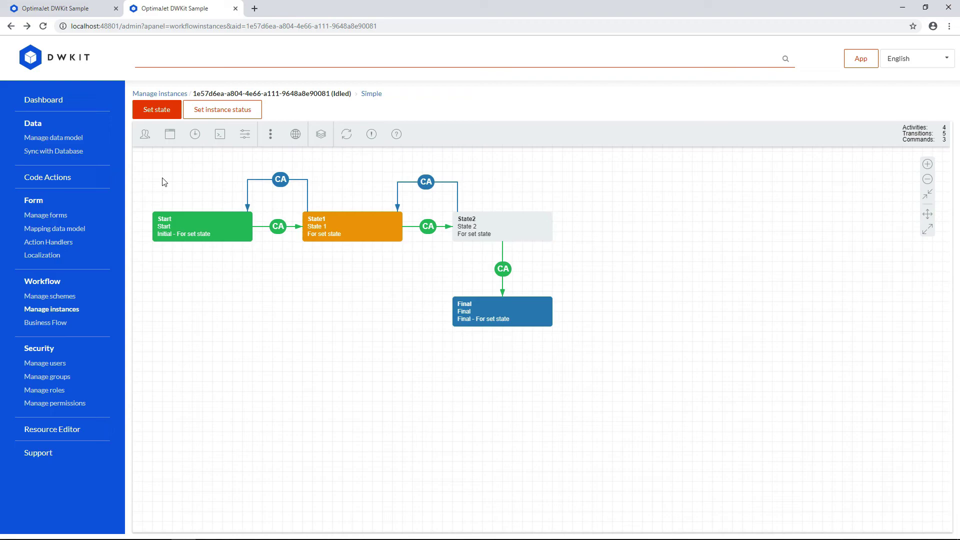
In SQL Server Management Studio, query the top 1000 rows of DWKIT_DEMO's dbo.WorkflowProcessInstance table and examine the Id and StateName columns
key(alt+Tab)
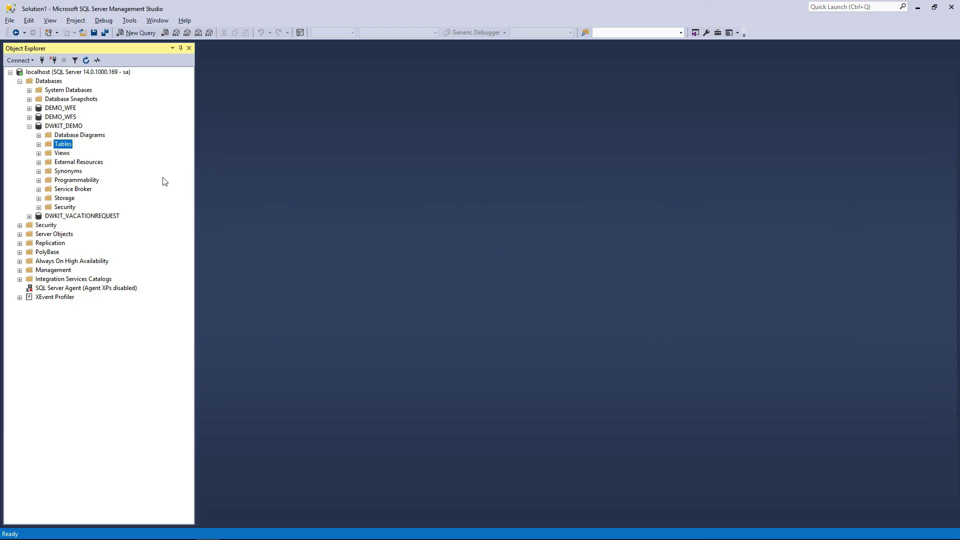
click(39, 144)
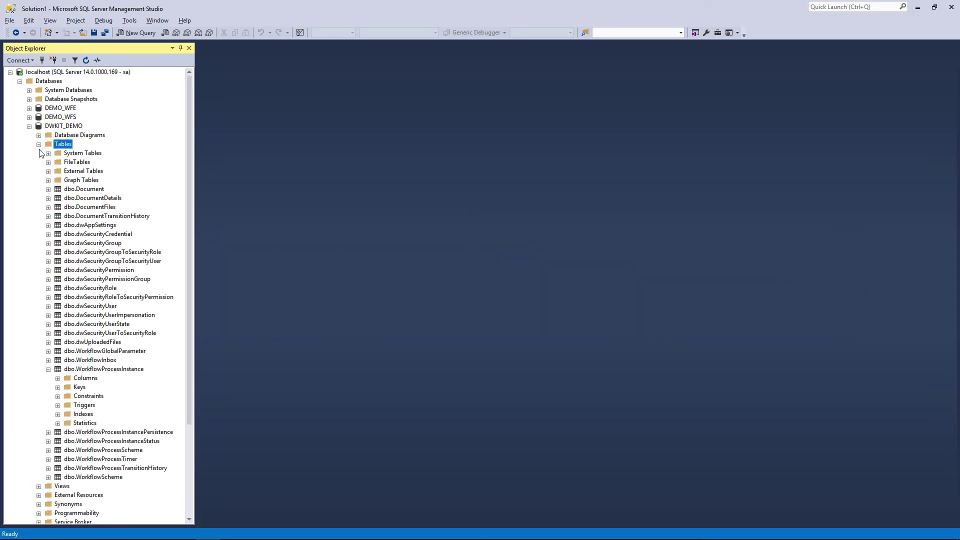
right_click(128, 369)
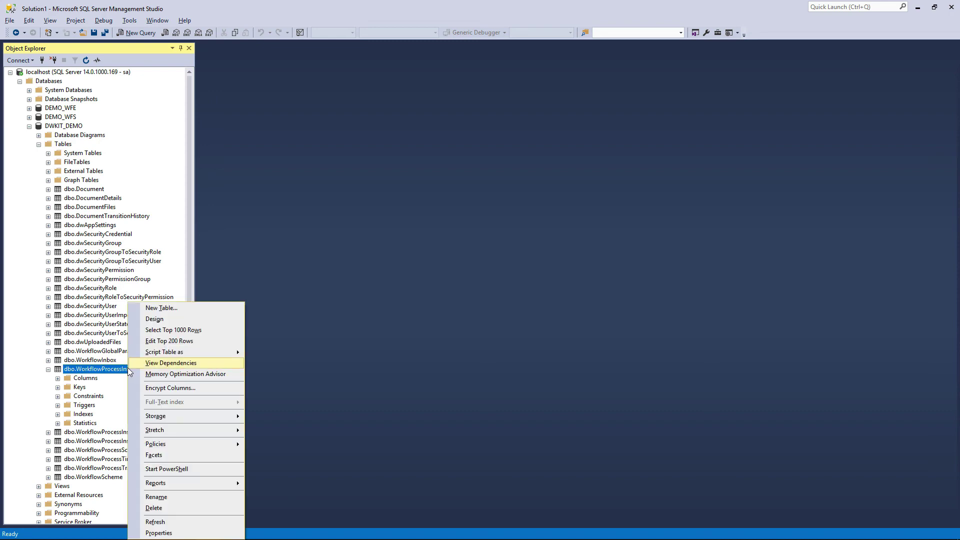
click(168, 330)
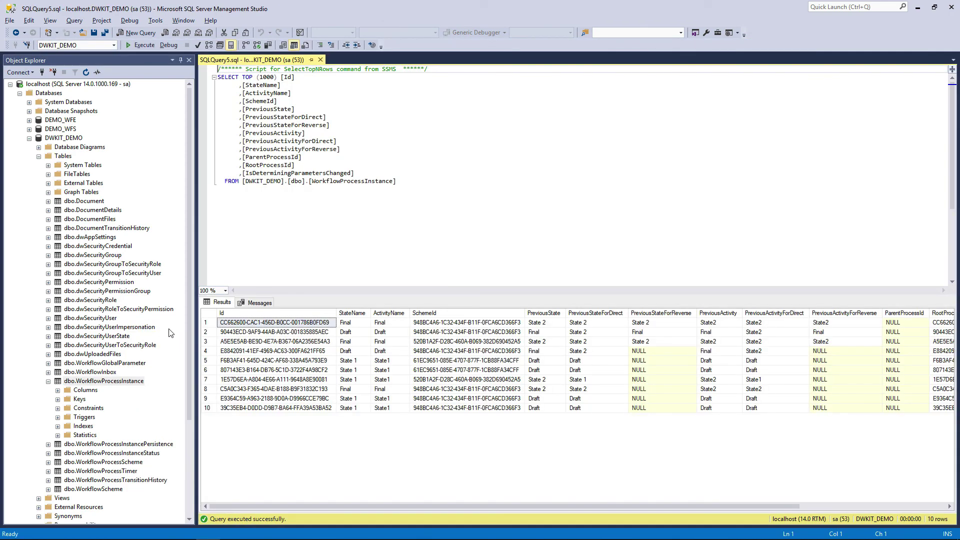
click(242, 313)
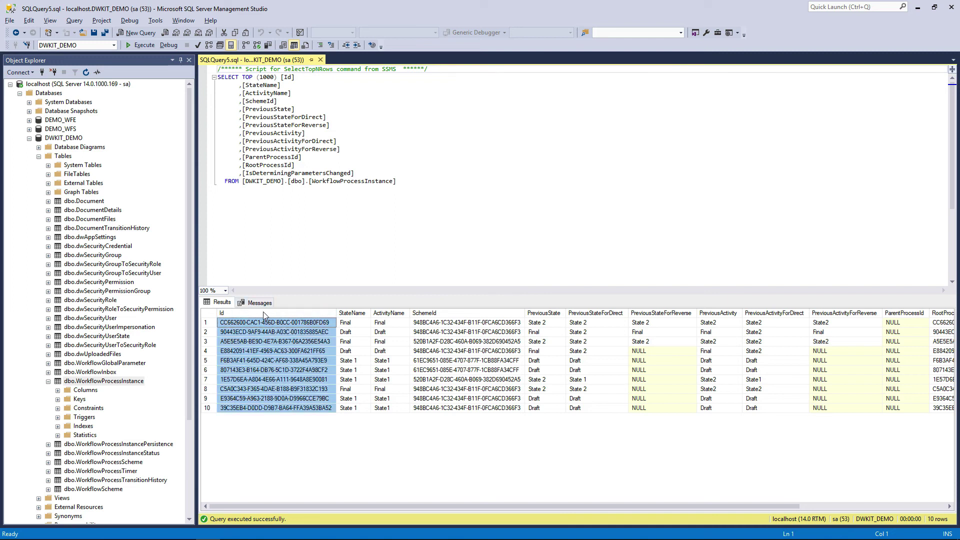
click(350, 314)
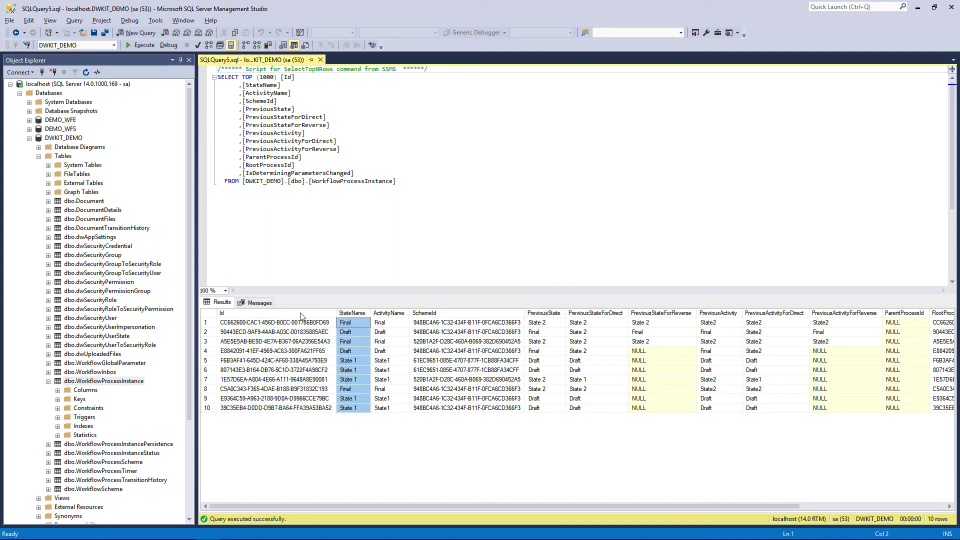
click(348, 326)
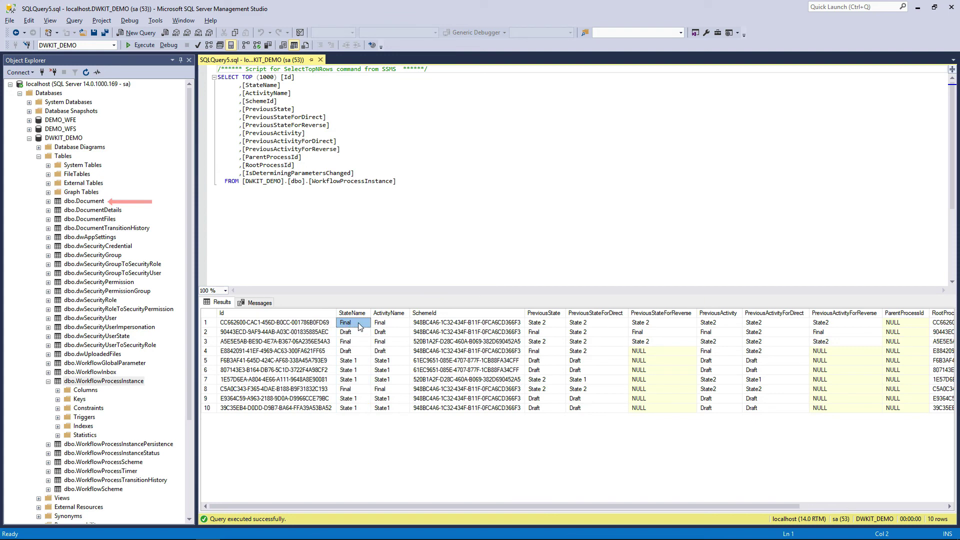
Switch to Visual Studio and open WorkflowInit.cs from the OptimaJet.DWKit.Application project at the ActivityChanged method
key(alt+Tab)
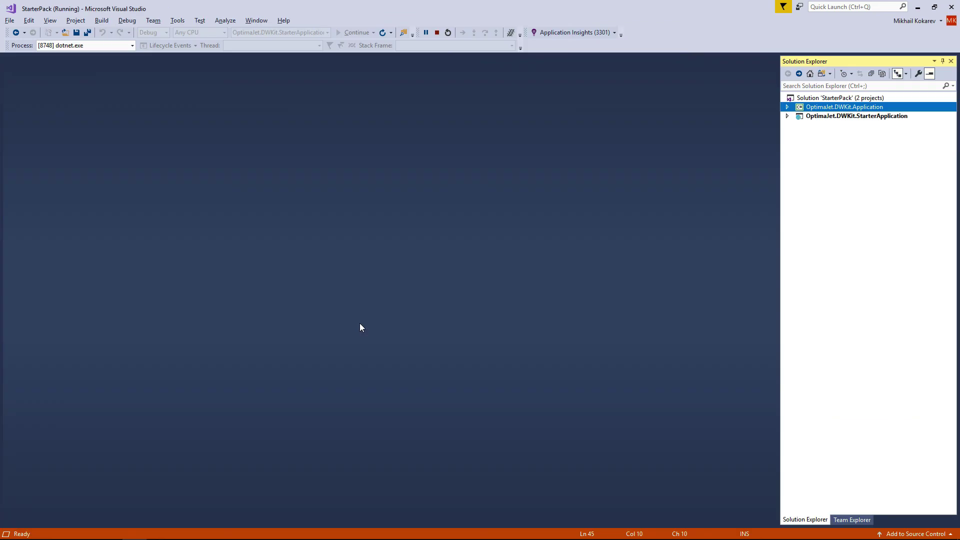
click(787, 107)
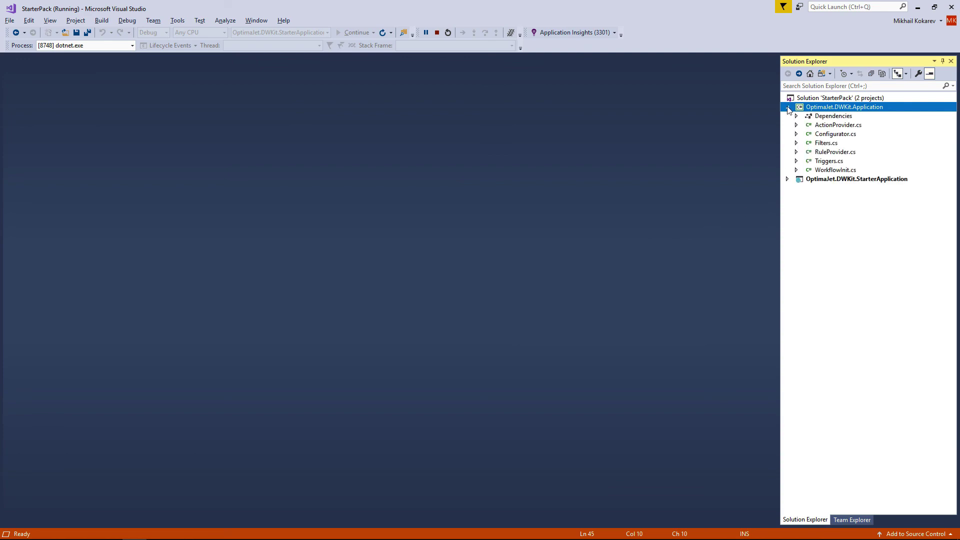
click(817, 171)
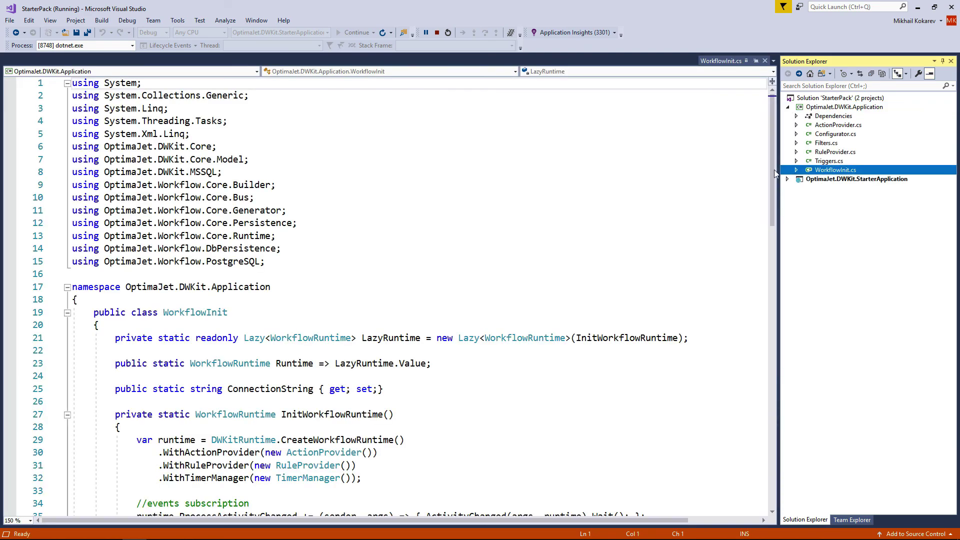
drag(772, 171, 752, 320)
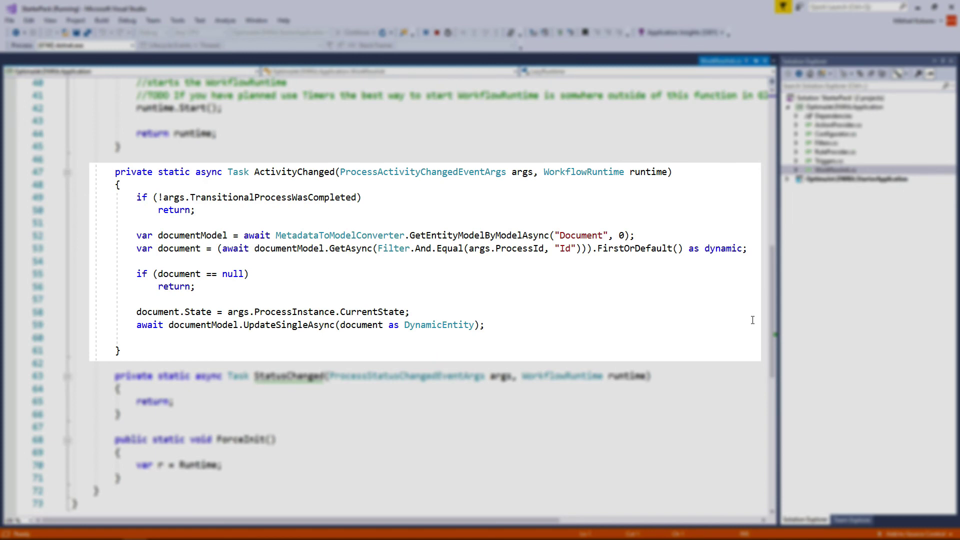
Examine the ActivityChanged method's document lookup, state assignment and update code, and return to the workflow instance in the browser
double_click(328, 175)
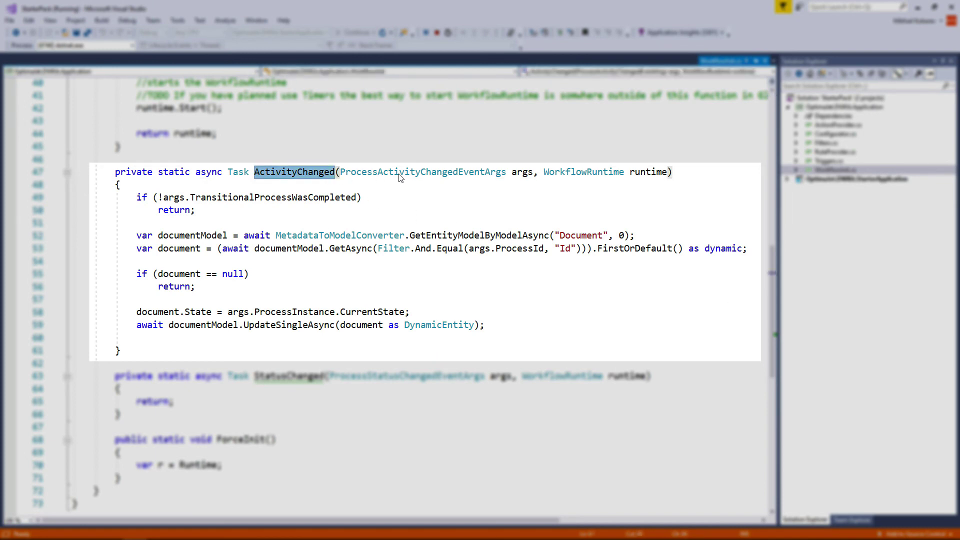
click(696, 169)
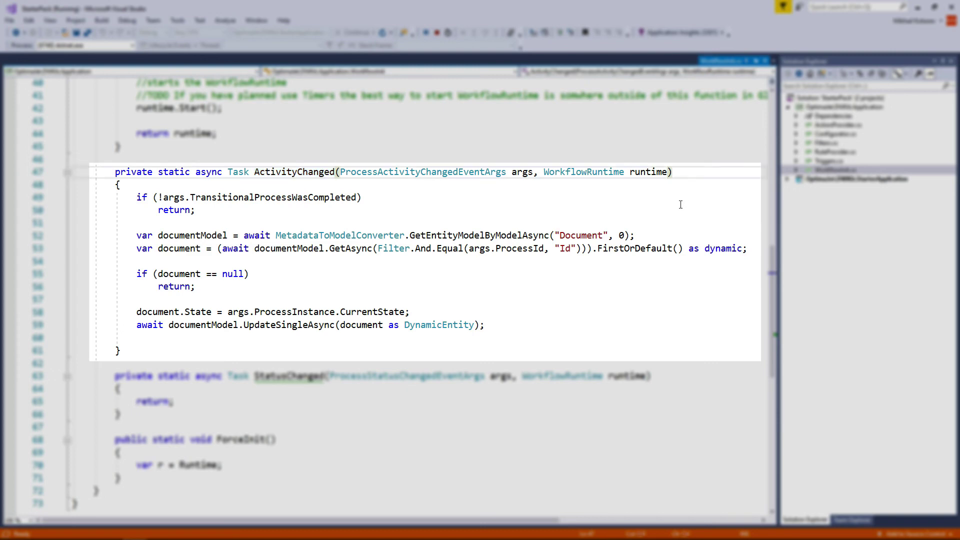
click(658, 236)
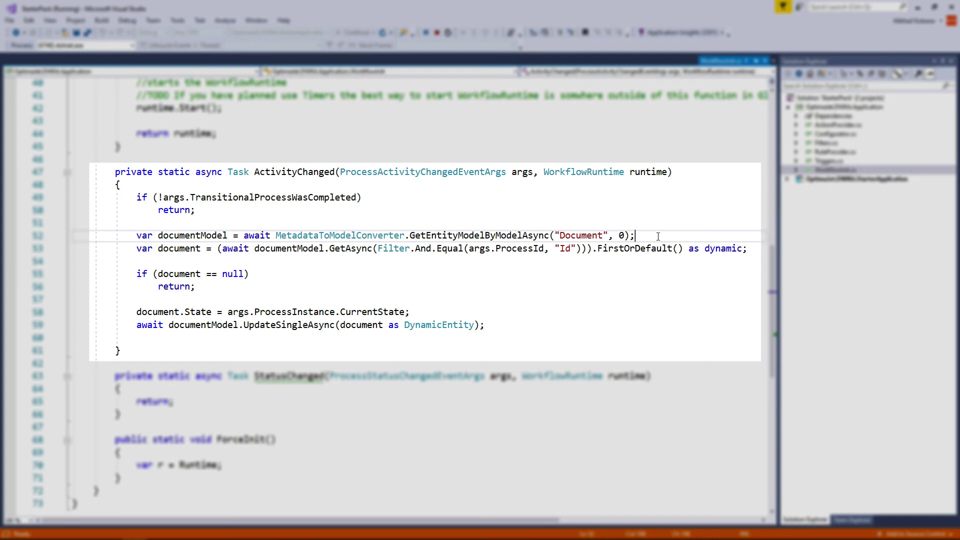
click(753, 249)
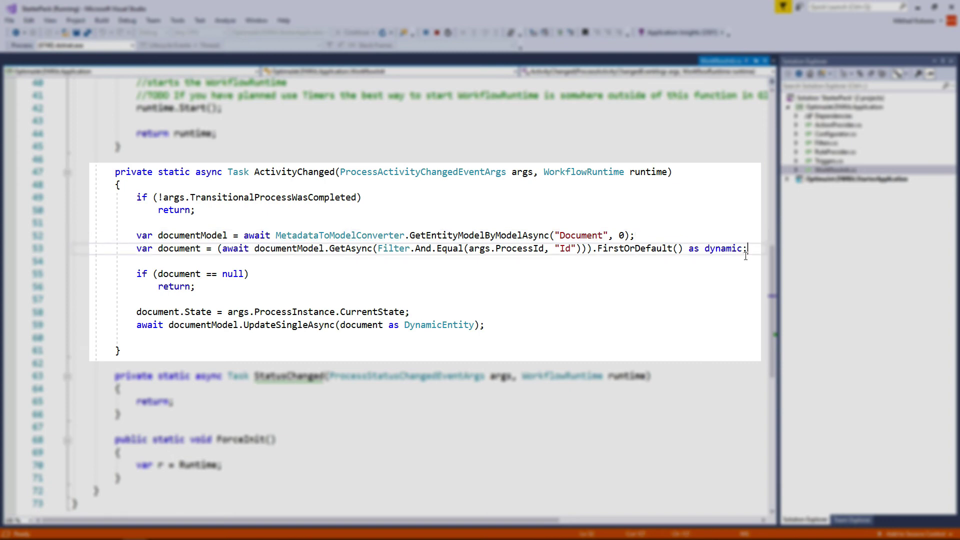
click(599, 313)
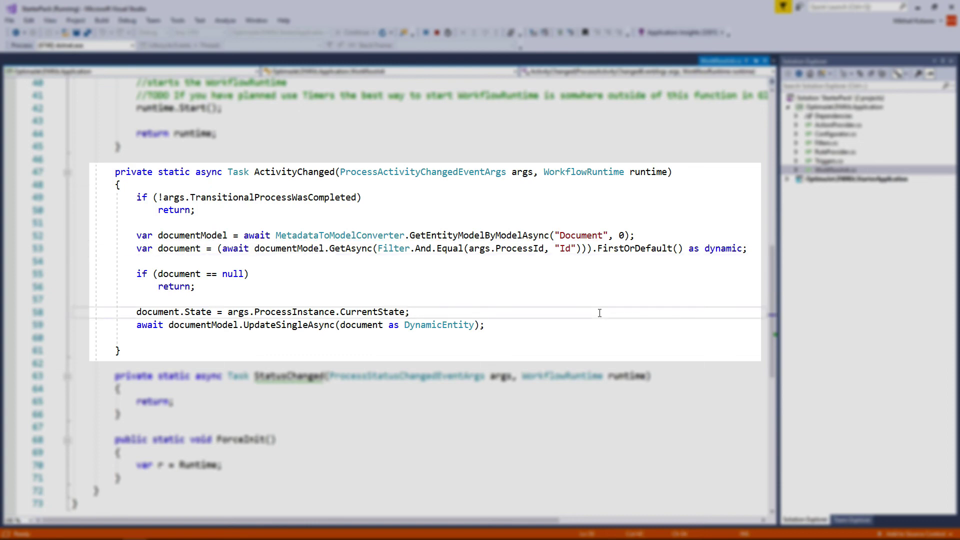
click(598, 324)
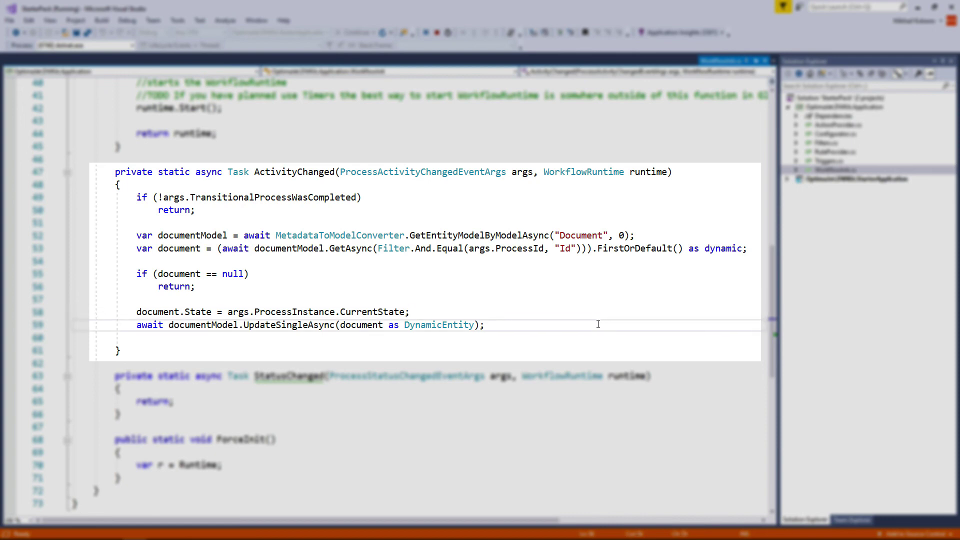
click(592, 349)
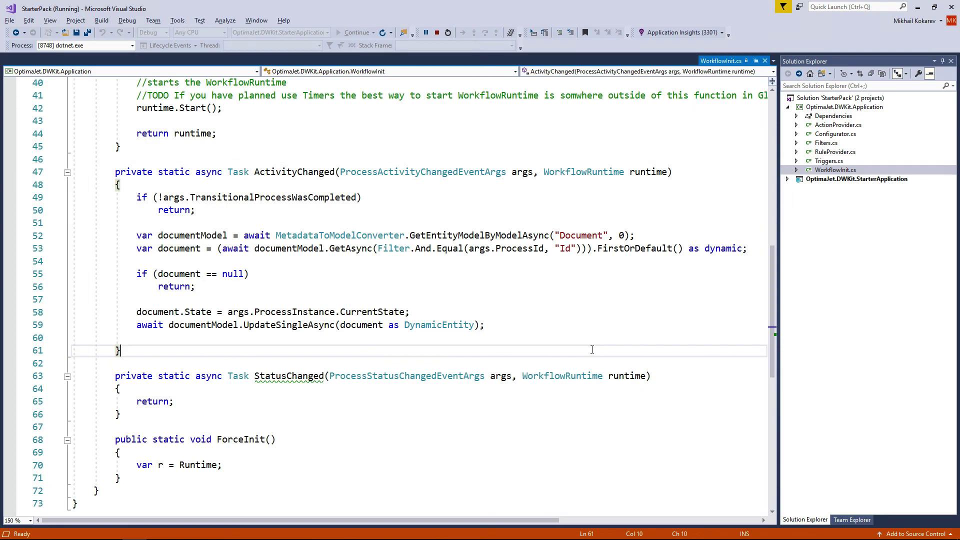
key(alt+Tab)
key(Tab)
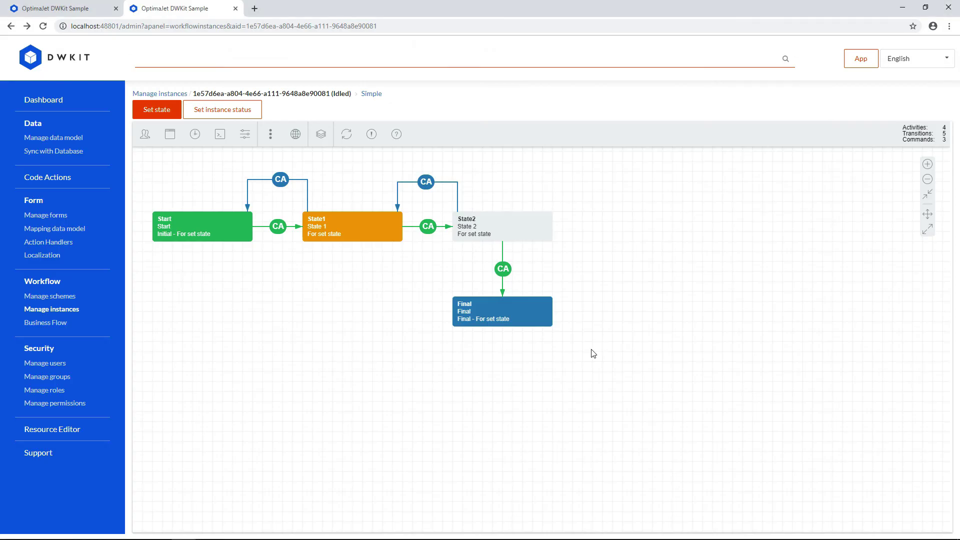